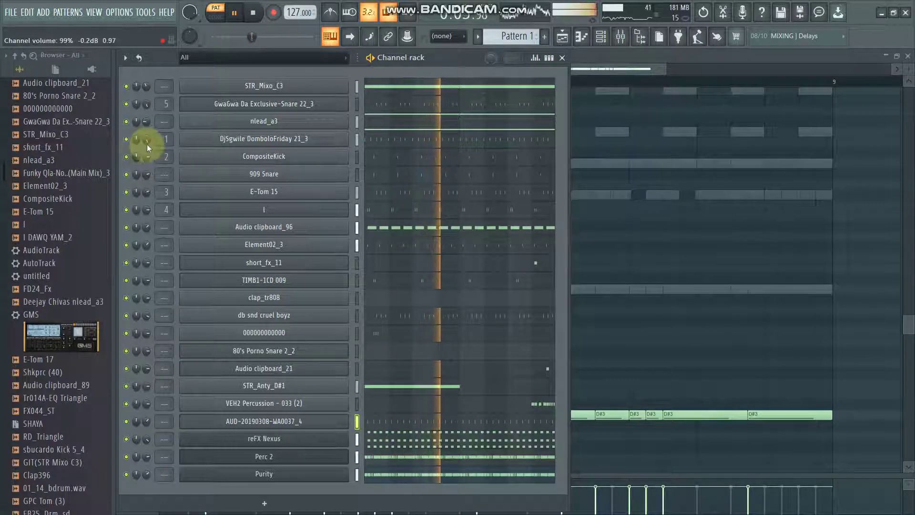
# Step: Clone the Perc 2 channel and mute the original Perc 2 and Purity channels
pyautogui.rightClick(266, 458)
pyautogui.click(361, 453)
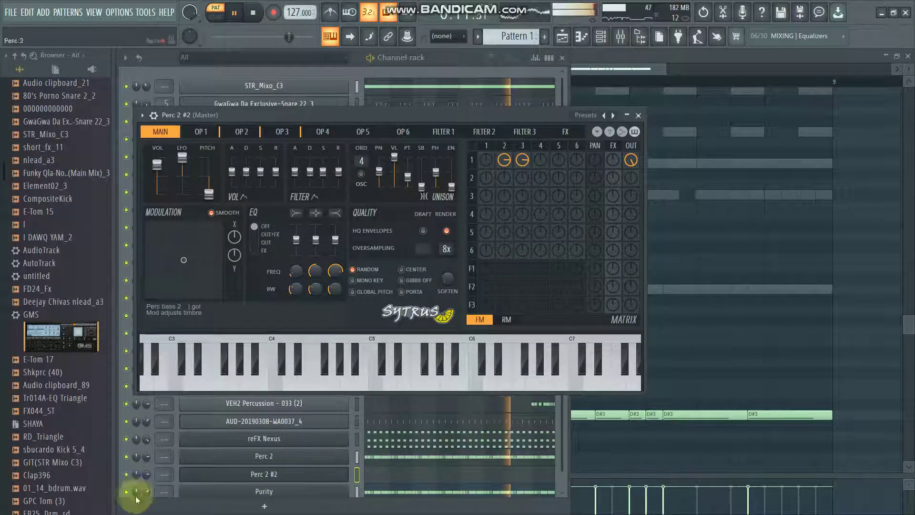
pyautogui.click(131, 493)
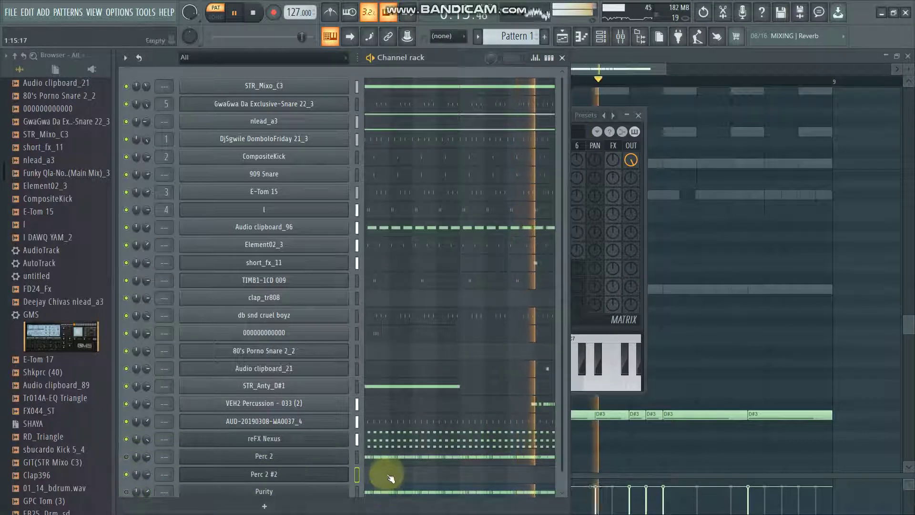
# Step: Open the Perc 2 #2 clone's piano roll and place two D#5 notes at the start of bar 1
pyautogui.click(387, 473)
pyautogui.click(141, 290)
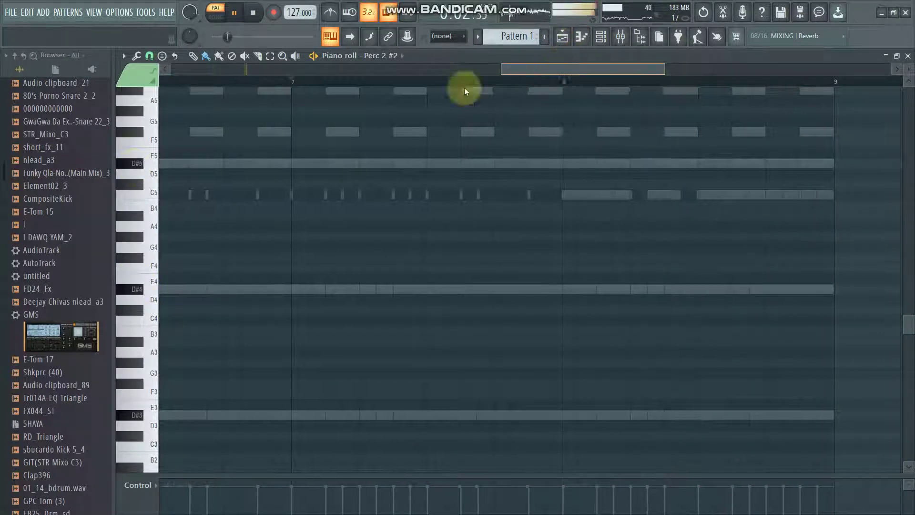
pyautogui.moveTo(552, 74); pyautogui.dragTo(253, 111)
pyautogui.press('space')
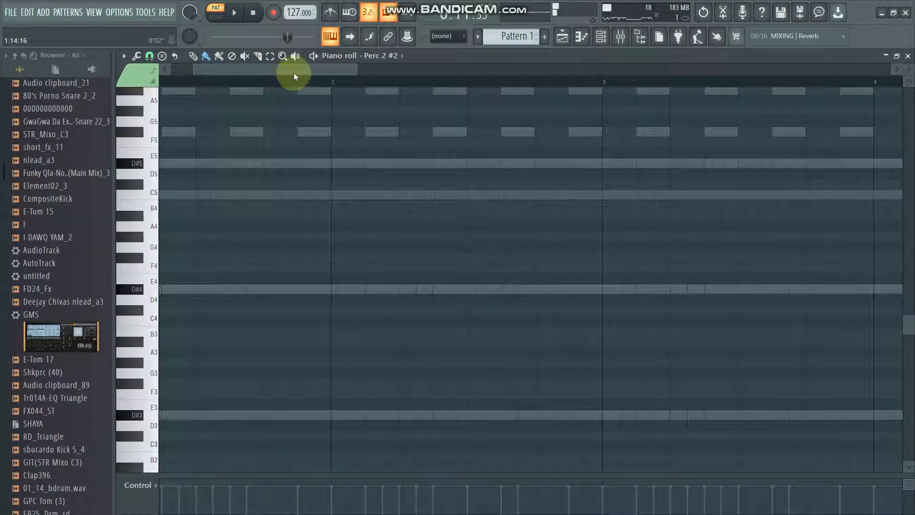
pyautogui.moveTo(294, 73); pyautogui.dragTo(272, 73)
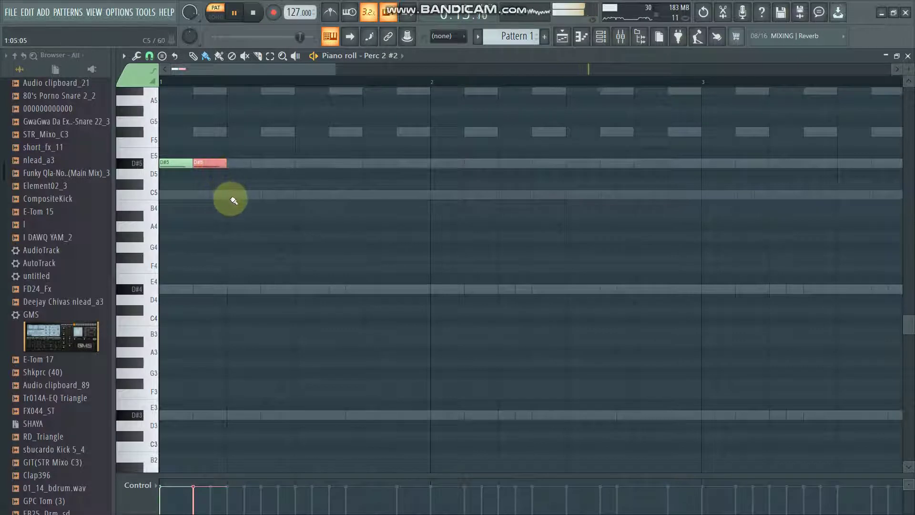
# Step: Continue bar 1 with two short A#4 notes, a longer B4 and a D#4 reaching the end of the bar
pyautogui.moveTo(260, 187); pyautogui.dragTo(239, 188)
pyautogui.press('space')
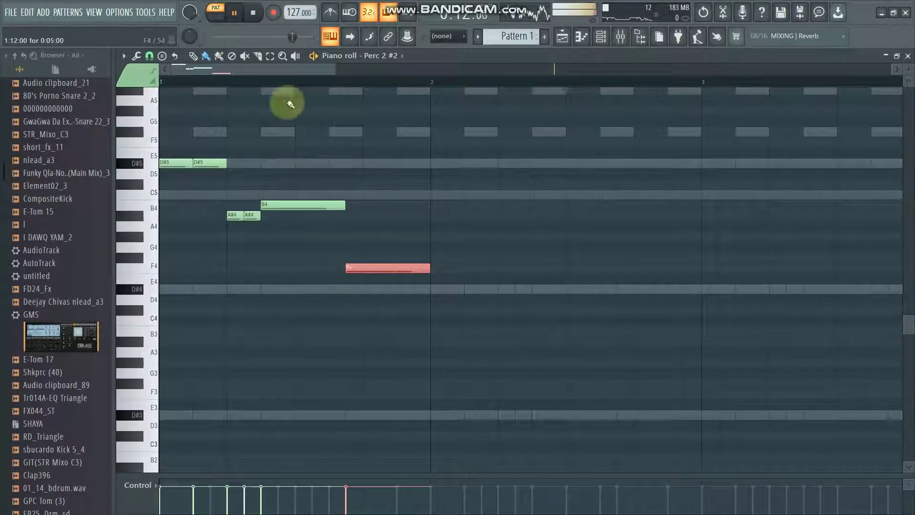
pyautogui.press('space')
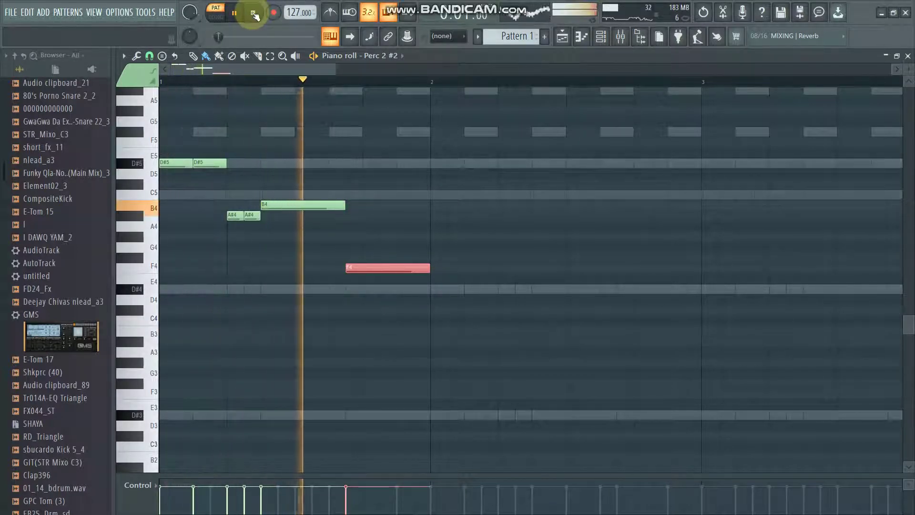
pyautogui.press('space')
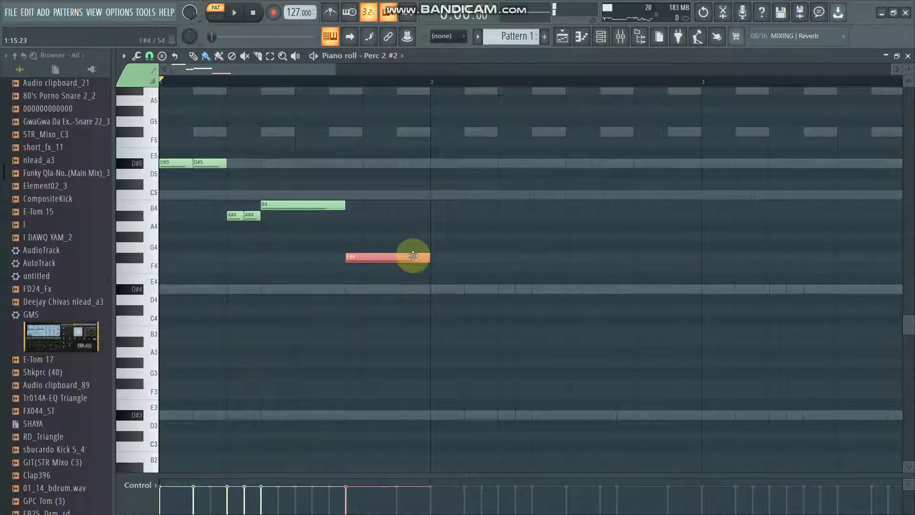
pyautogui.press('space')
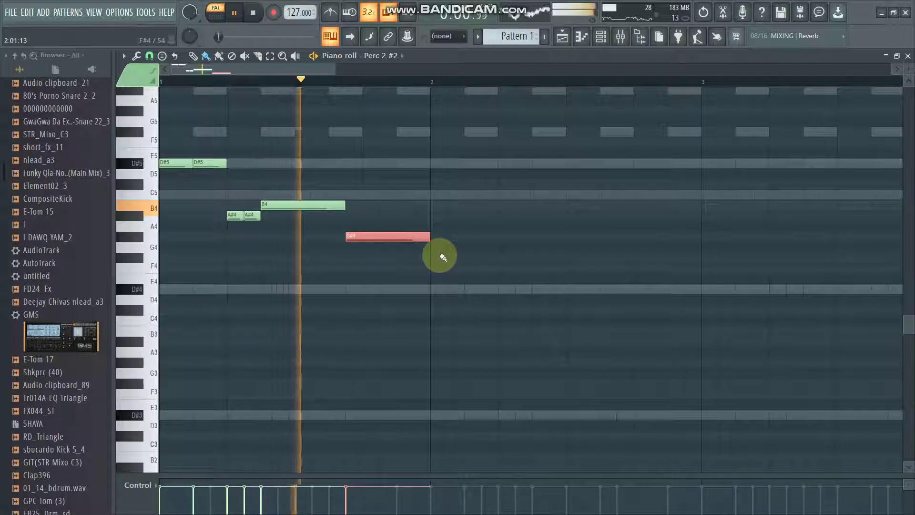
pyautogui.moveTo(398, 236); pyautogui.dragTo(416, 298)
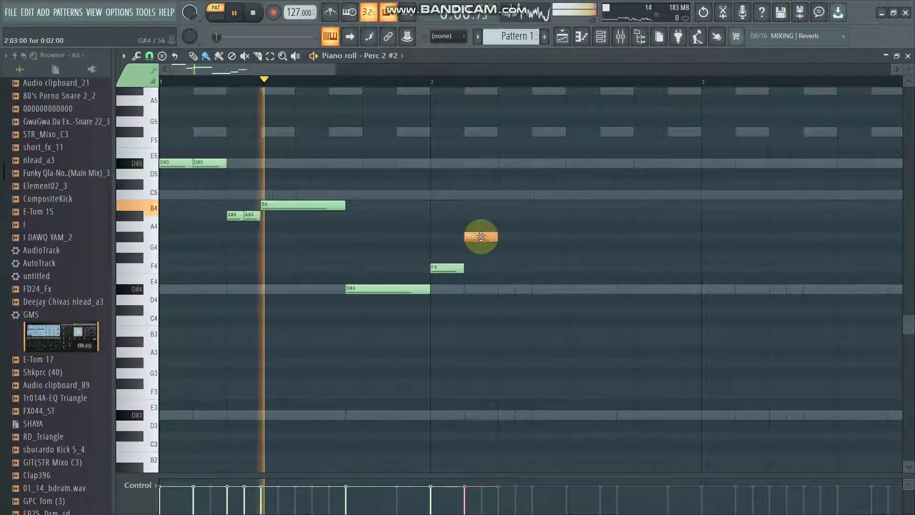
# Step: Split the end of bar 1 into two D#4 notes and start bar 2 with a G#4 note
pyautogui.click(503, 236)
pyautogui.press('space')
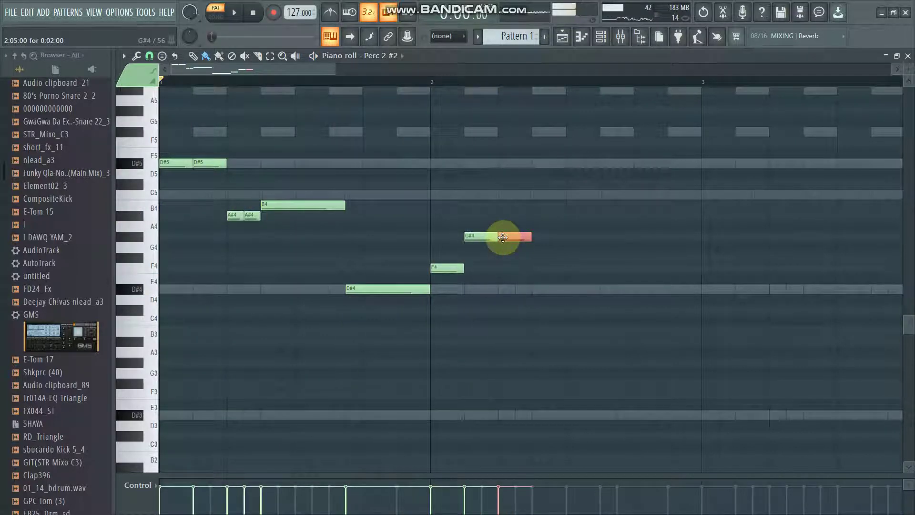
pyautogui.press('space')
pyautogui.press('space')
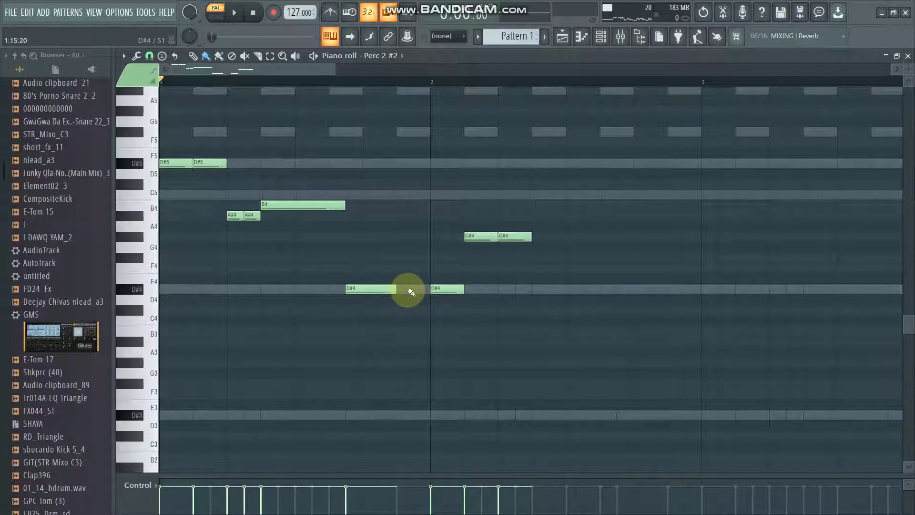
pyautogui.press('space')
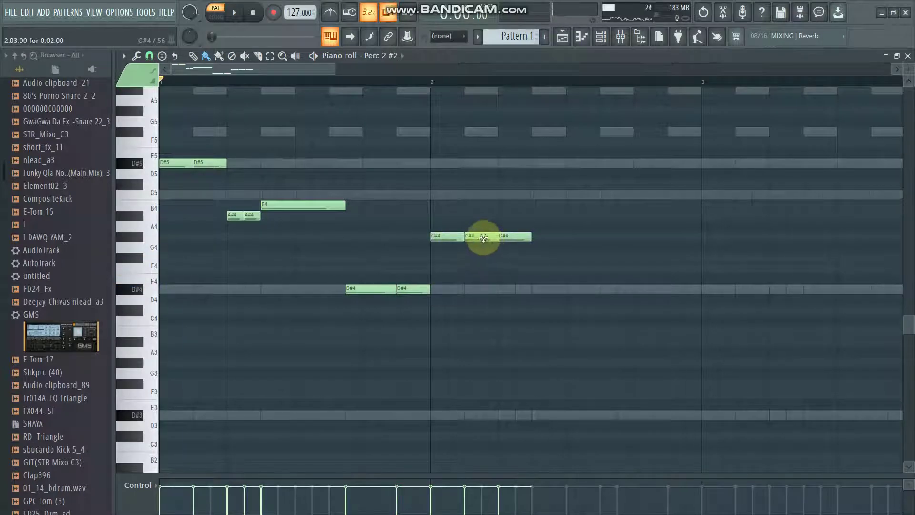
pyautogui.press('space')
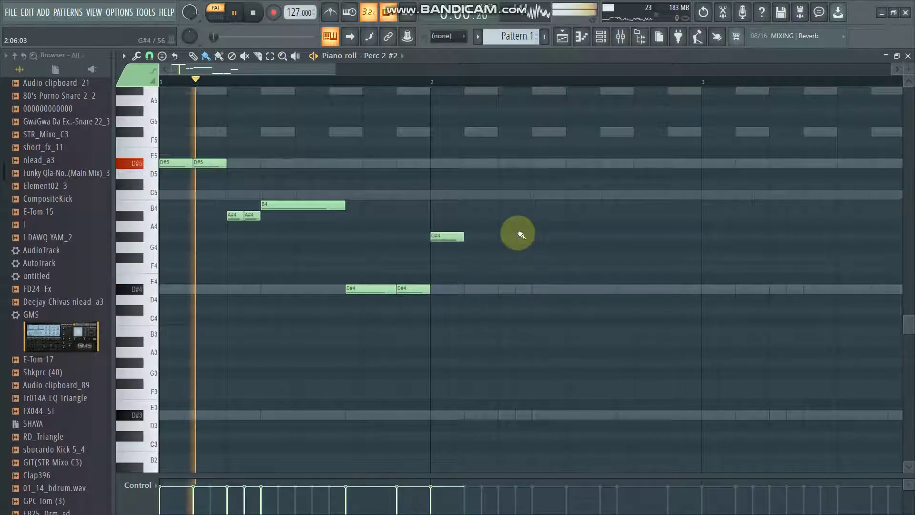
# Step: Fill bar 2 with a second G#4, two F#4 notes, an F4 and two D#4 notes
pyautogui.click(472, 236)
pyautogui.press('space')
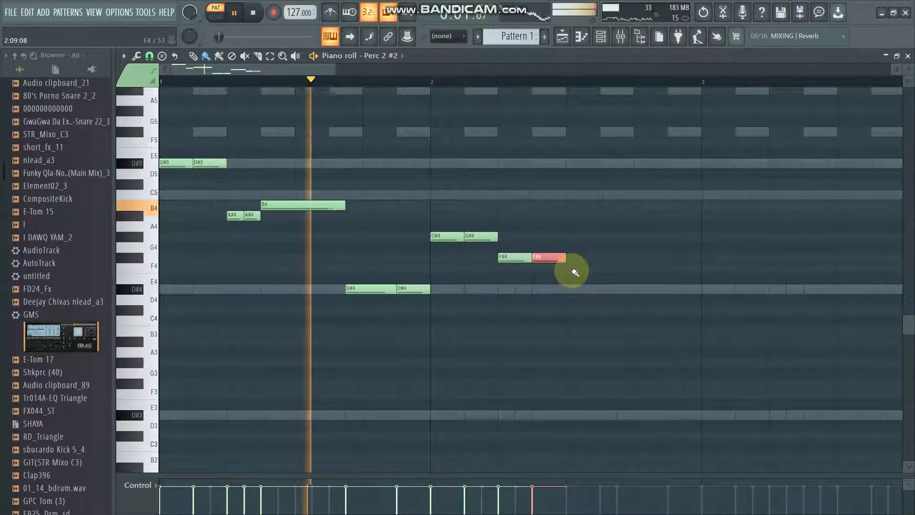
pyautogui.press('space')
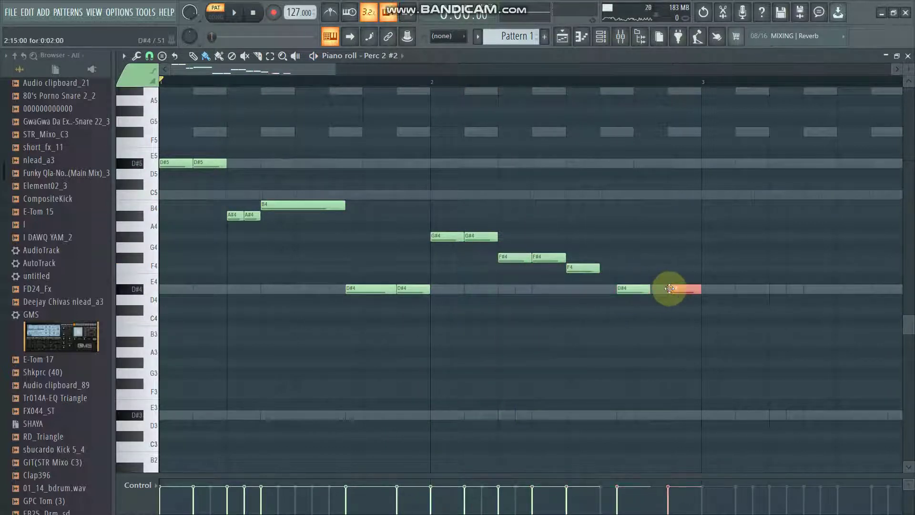
pyautogui.press('space')
pyautogui.moveTo(336, 69); pyautogui.dragTo(554, 69)
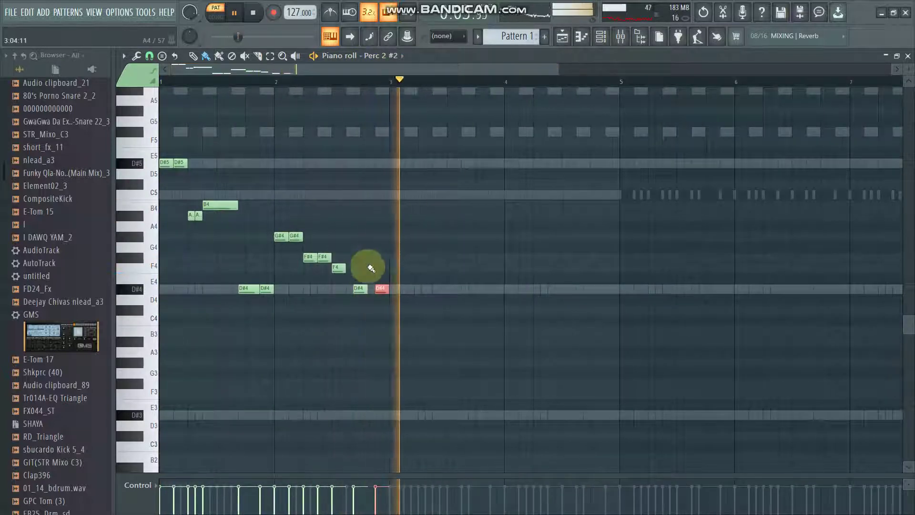
# Step: Reorder bar 2 so the F4 comes before the two F#4 notes, and lengthen the second F#4
pyautogui.press('space')
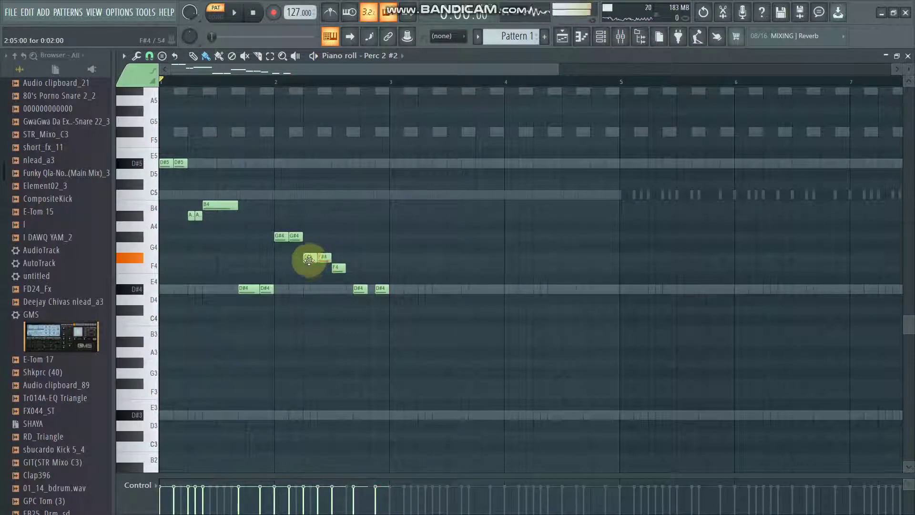
pyautogui.press('space')
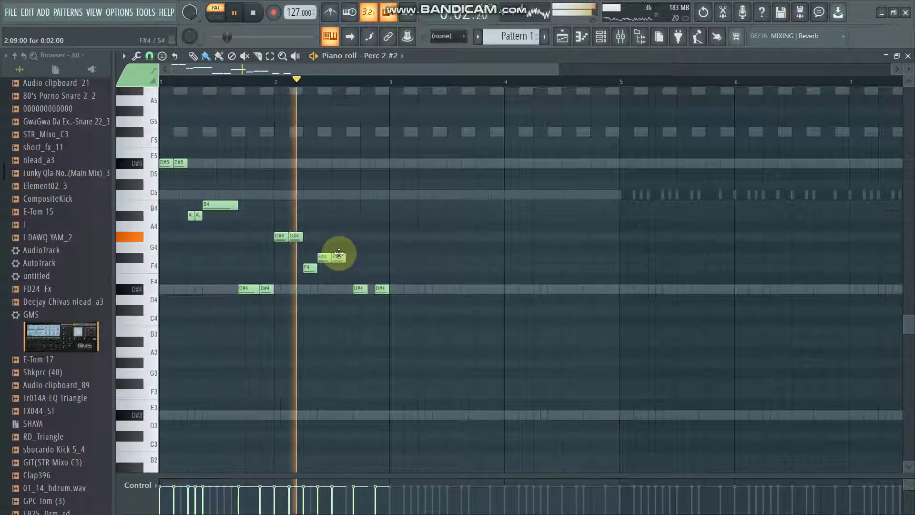
pyautogui.press('space')
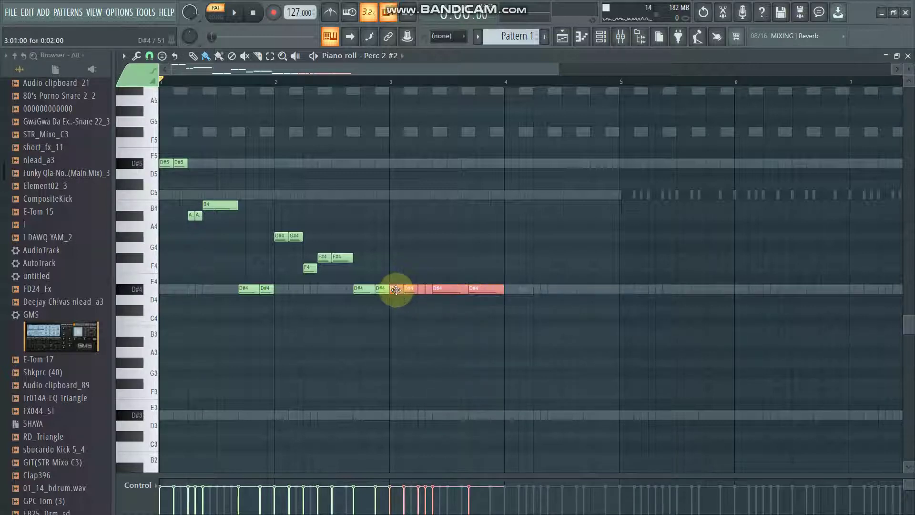
# Step: Repeat bar 3's rhythmic D#4 pattern through bar 8
pyautogui.hotkey('ctrl', 'b')
pyautogui.hotkey('ctrl', 'b')
pyautogui.hotkey('ctrl', 'b')
pyautogui.hotkey('ctrl', 'b')
pyautogui.hotkey('ctrl', 'b')
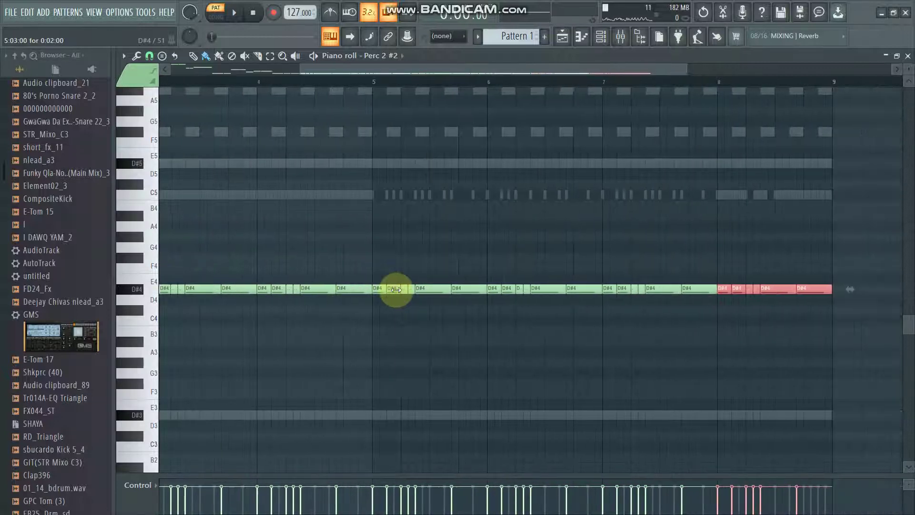
# Step: Replace the D#4 patterns in bars 3 and 4 with one bar-long D#4 note in each bar
pyautogui.press('space')
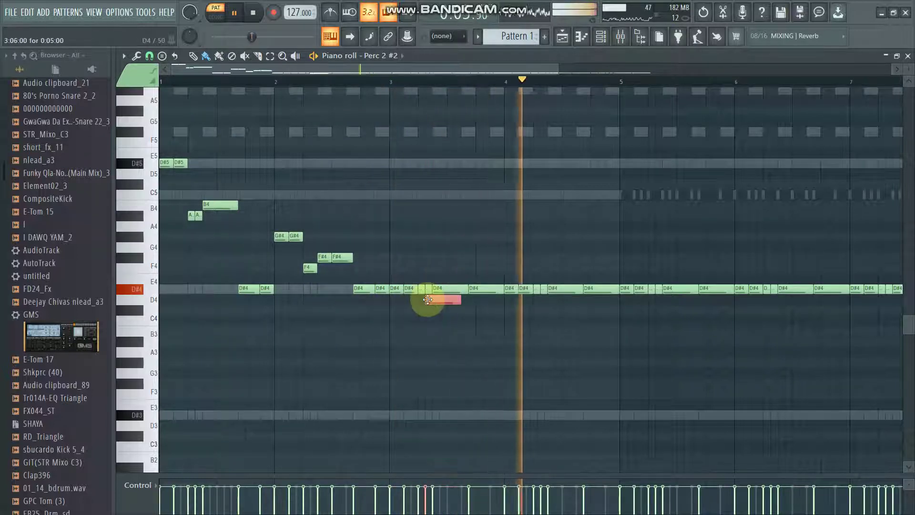
pyautogui.press('space')
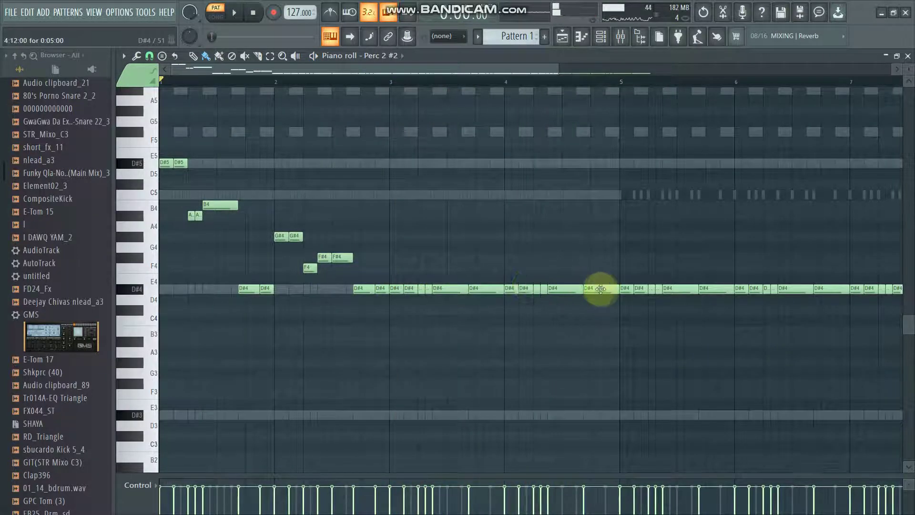
pyautogui.moveTo(601, 288); pyautogui.dragTo(396, 292)
pyautogui.press('Delete')
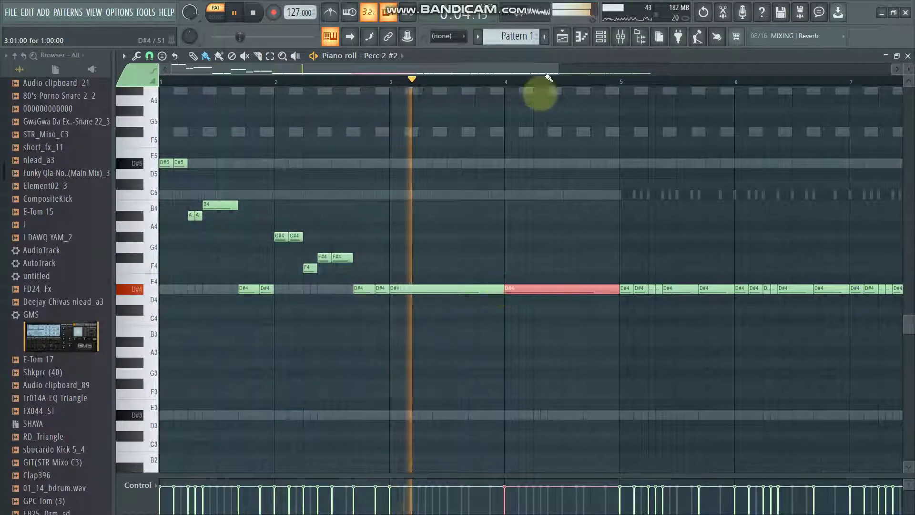
# Step: Clone the Purity channel and copy the whole Perc 2 #2 melody into Purity #2, one octave lower
pyautogui.press('F6')
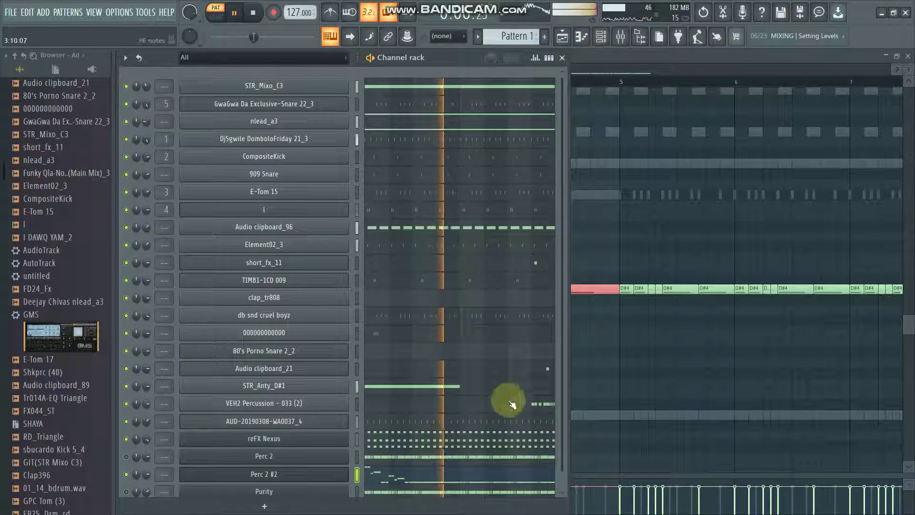
pyautogui.scroll(-1, 495, 493)
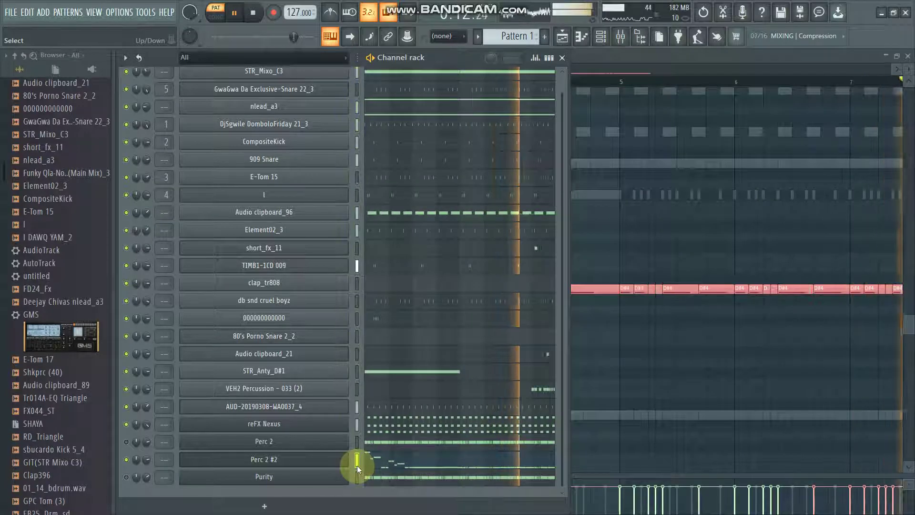
pyautogui.rightClick(357, 465)
pyautogui.click(383, 454)
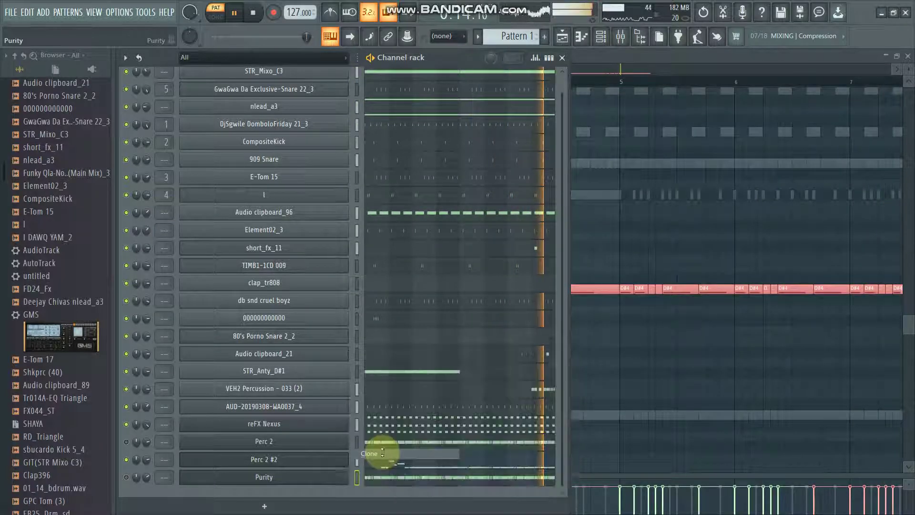
pyautogui.click(343, 472)
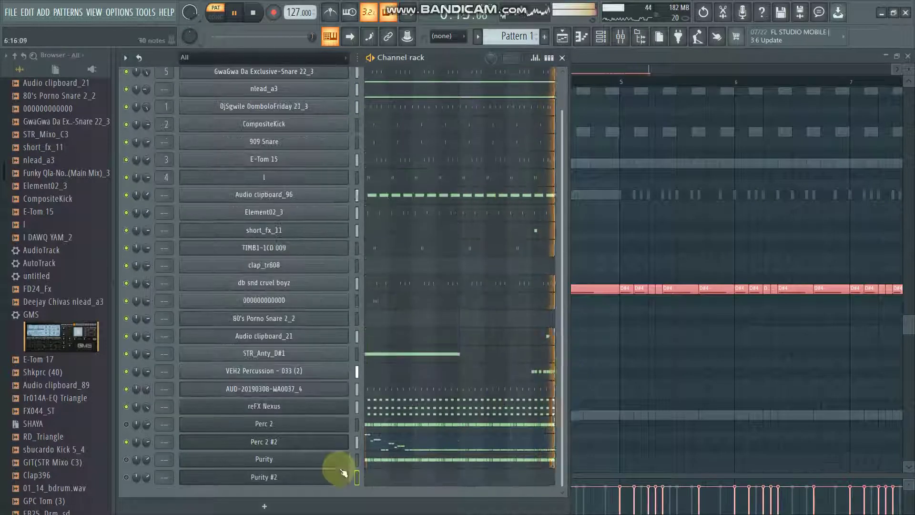
pyautogui.click(384, 476)
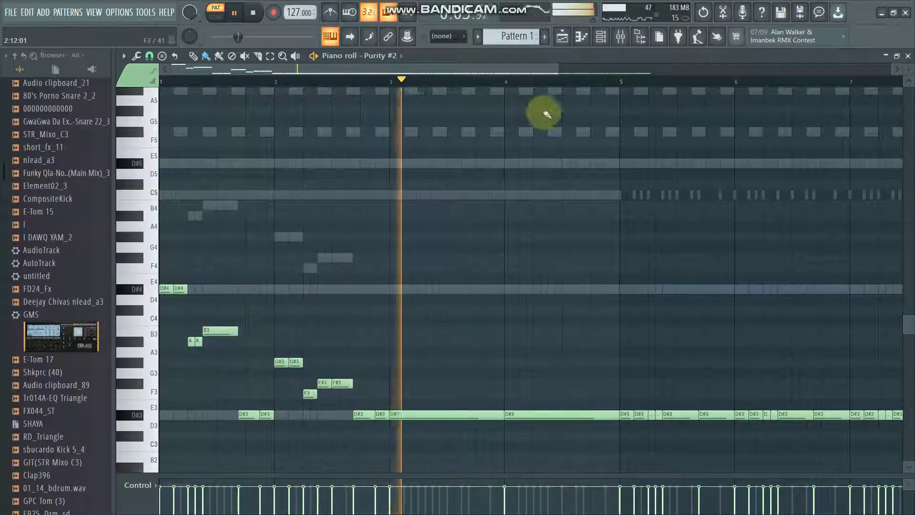
# Step: Unmute the Purity #2 channel and mute the DjSgwile DomboloFriday 21_3 channel
pyautogui.click(601, 36)
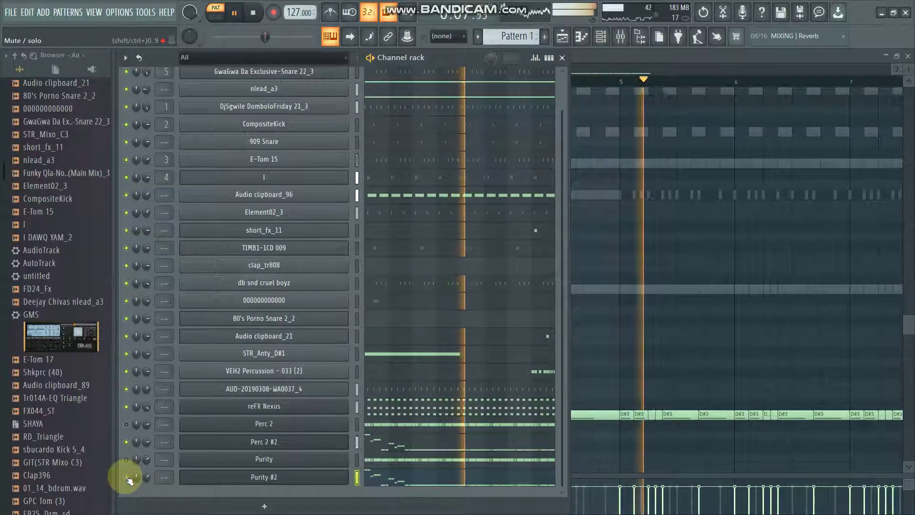
pyautogui.moveTo(40, 410); pyautogui.dragTo(42, 449)
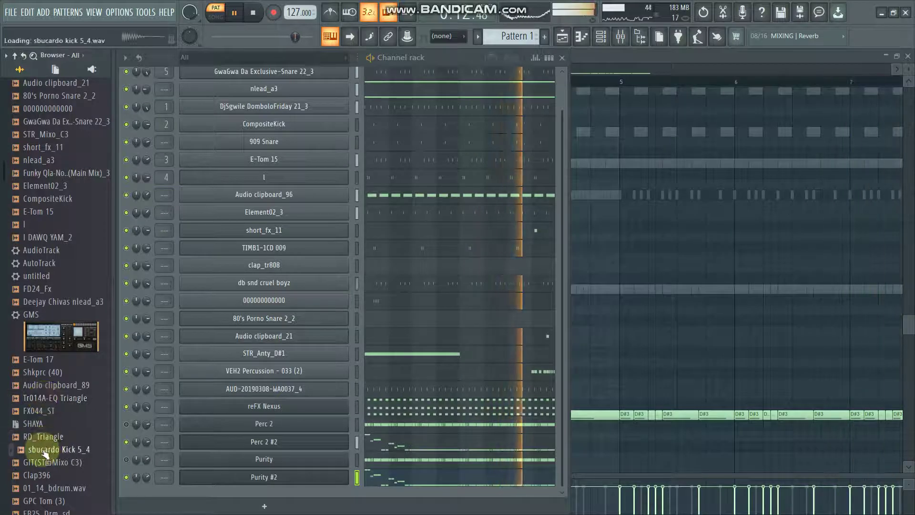
pyautogui.click(126, 107)
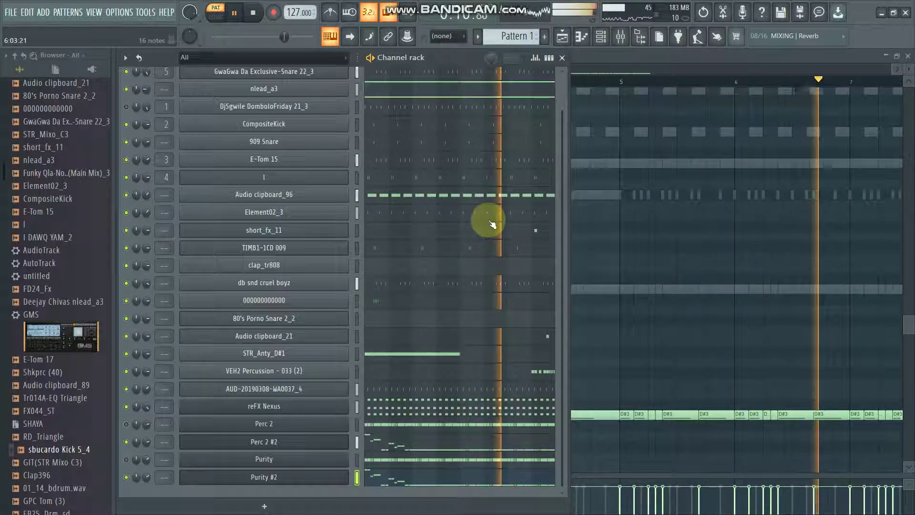
# Step: Add the GMS synthesizer from the browser as a new channel below Purity #2
pyautogui.moveTo(558, 269); pyautogui.dragTo(474, 163)
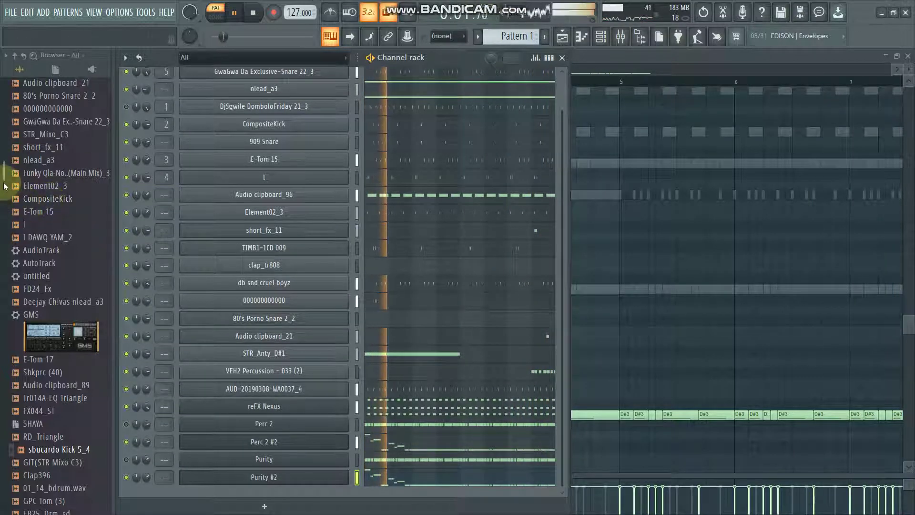
pyautogui.scroll(-6, 19, 215)
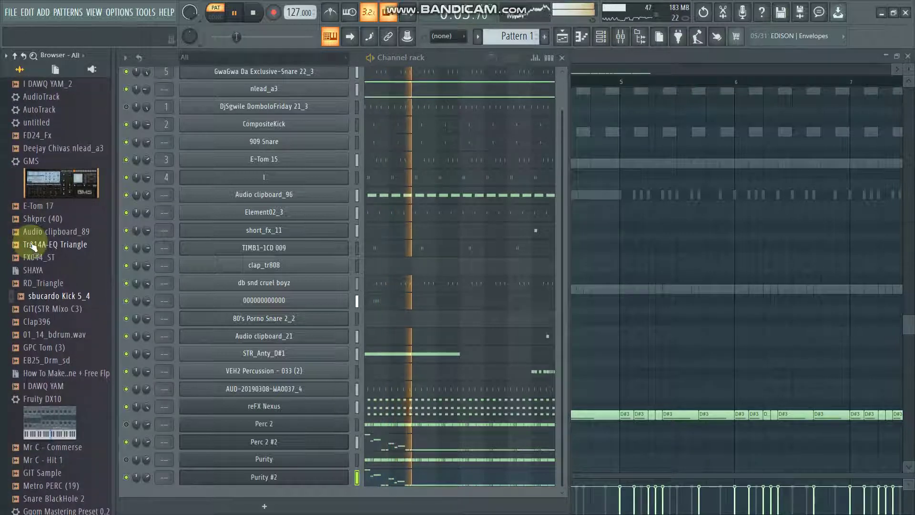
pyautogui.moveTo(36, 162); pyautogui.dragTo(301, 491)
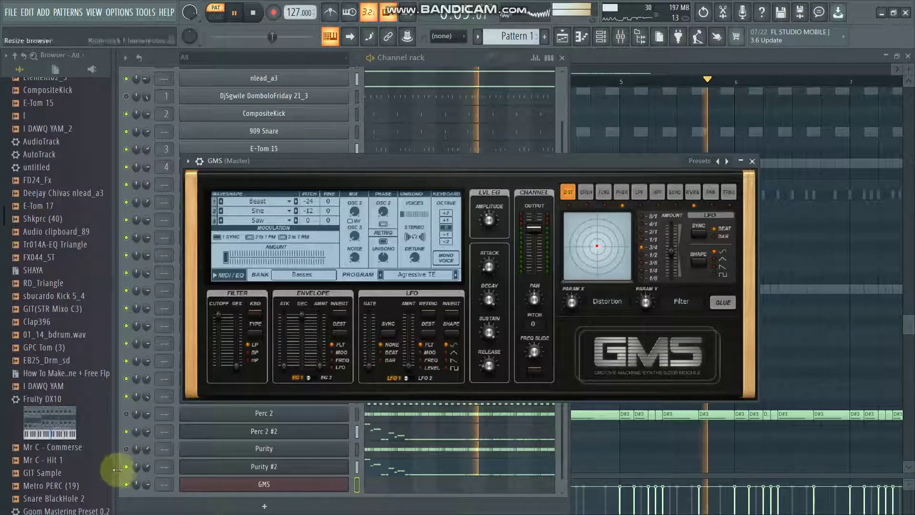
# Step: Mute Purity #2 and give GMS a four-bar D#4 note from bar 1, with a short D#5 slide note in bar 1
pyautogui.click(128, 471)
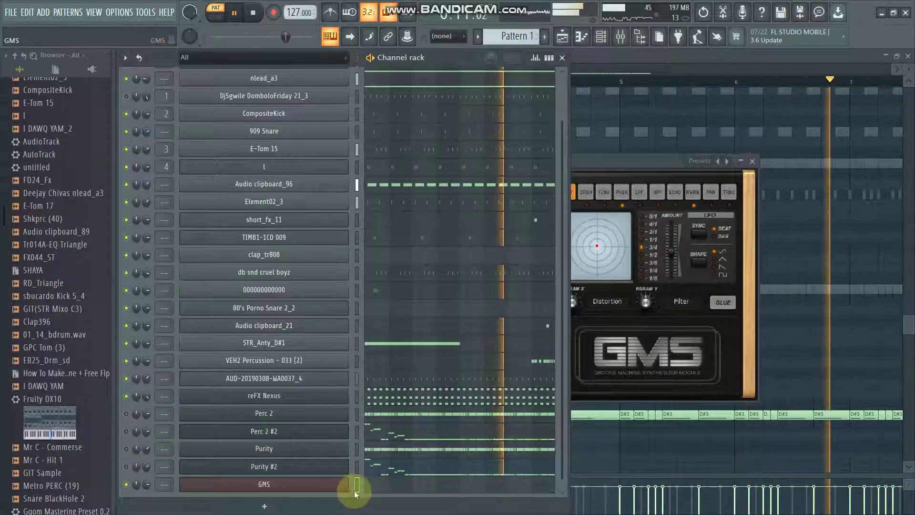
pyautogui.click(373, 487)
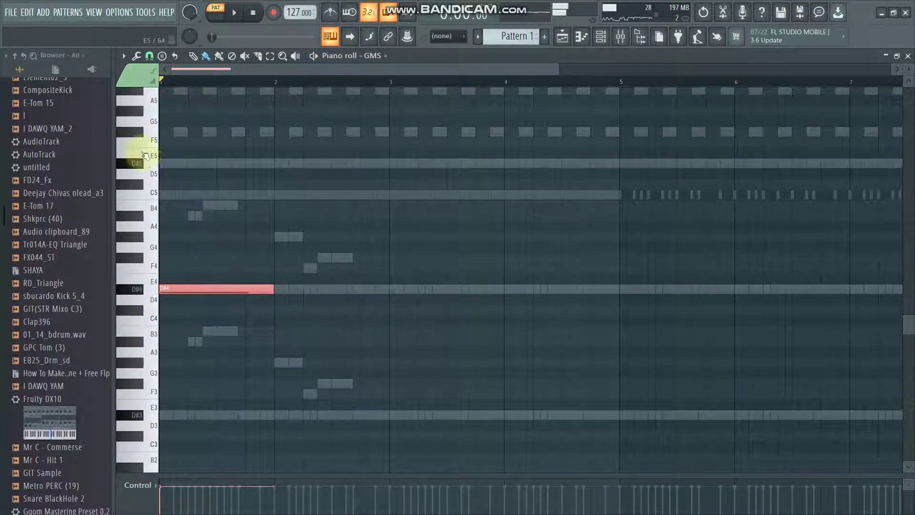
pyautogui.doubleClick(211, 162)
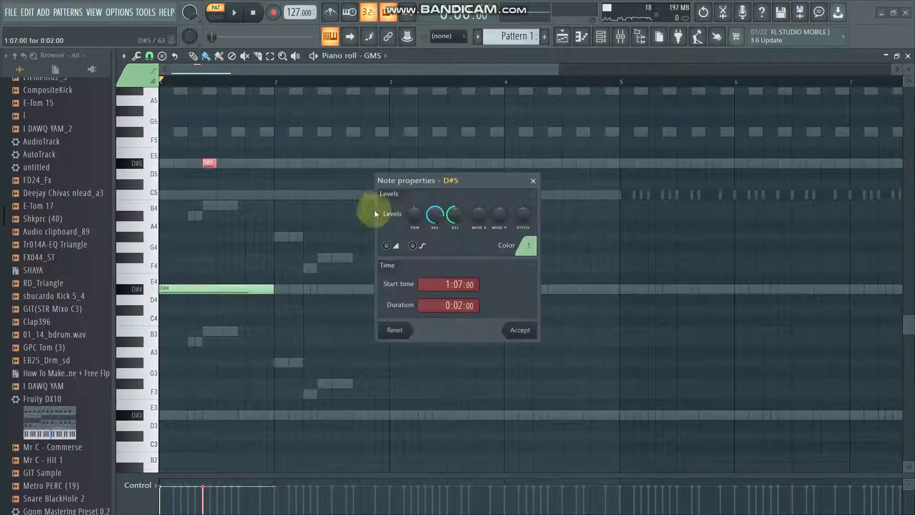
pyautogui.click(516, 329)
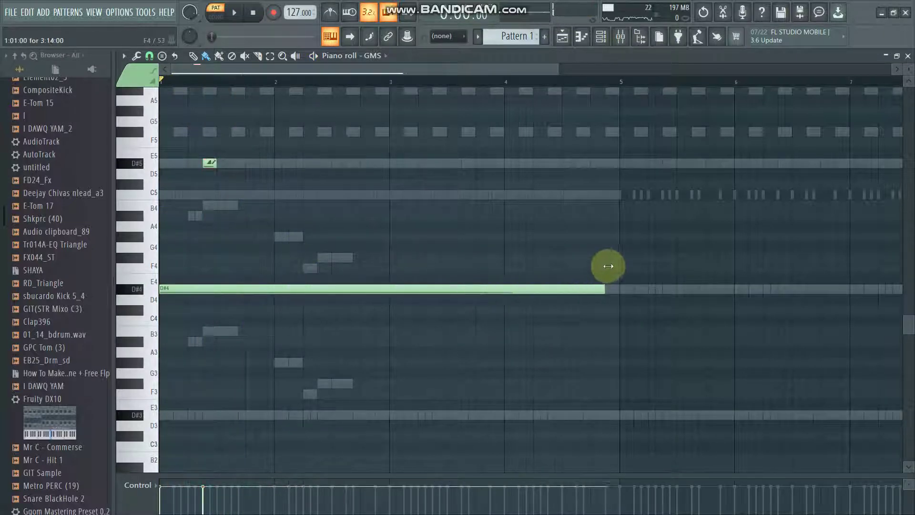
# Step: Add short GMS slide notes at C#5 ending bar 1, A#4 ending bar 2 and G#4 ending bar 3
pyautogui.click(263, 196)
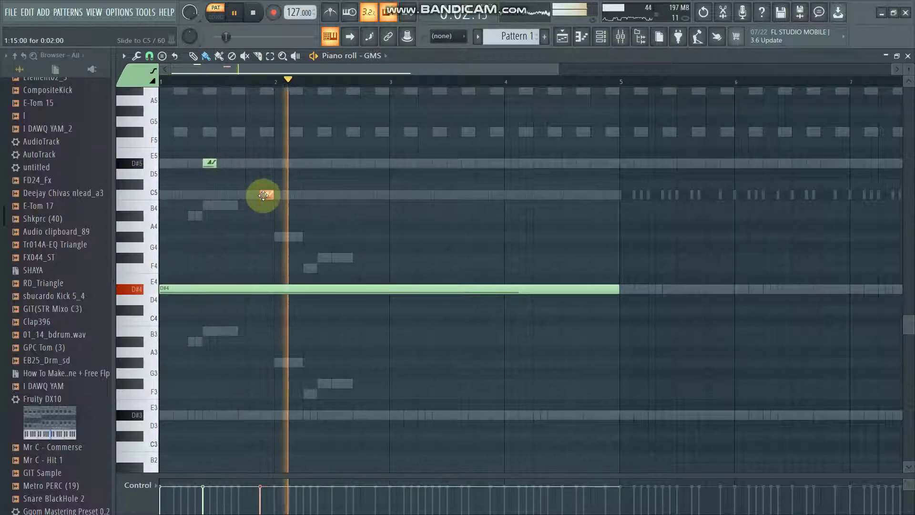
pyautogui.moveTo(264, 196); pyautogui.dragTo(262, 181)
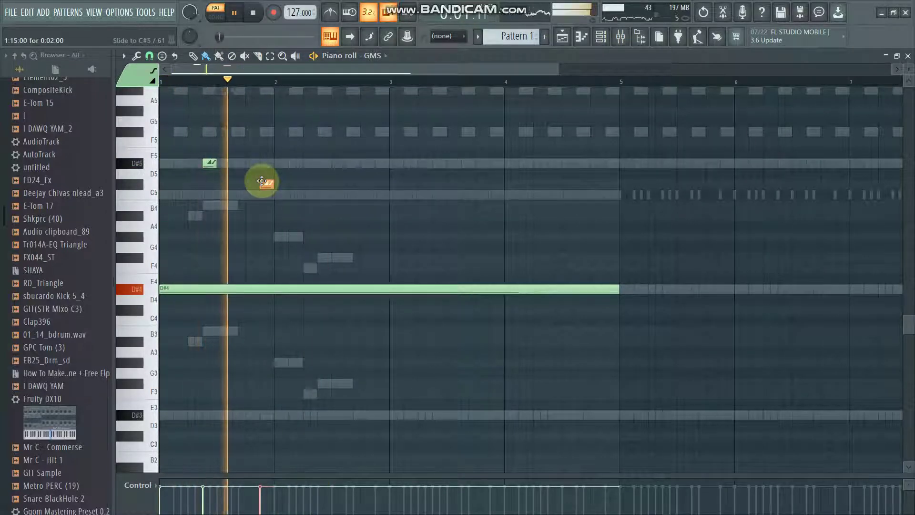
pyautogui.moveTo(262, 181); pyautogui.dragTo(263, 182)
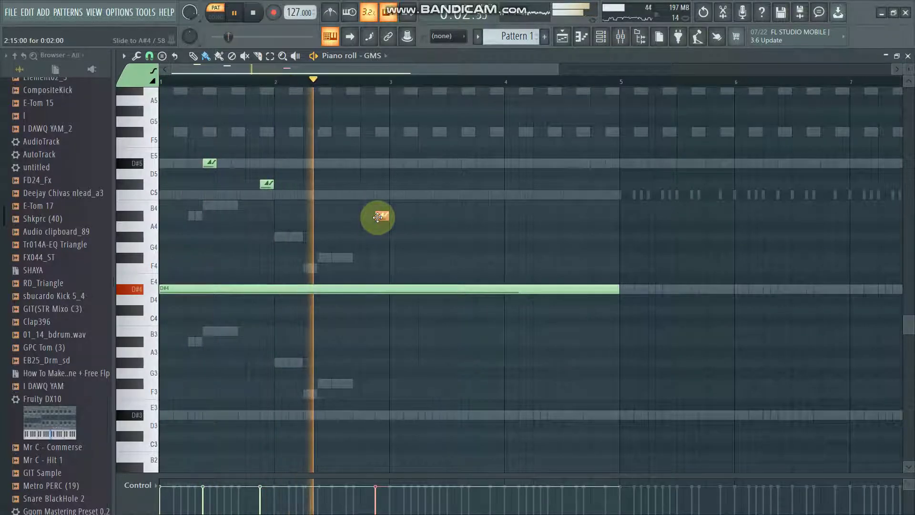
pyautogui.moveTo(377, 217); pyautogui.dragTo(378, 216)
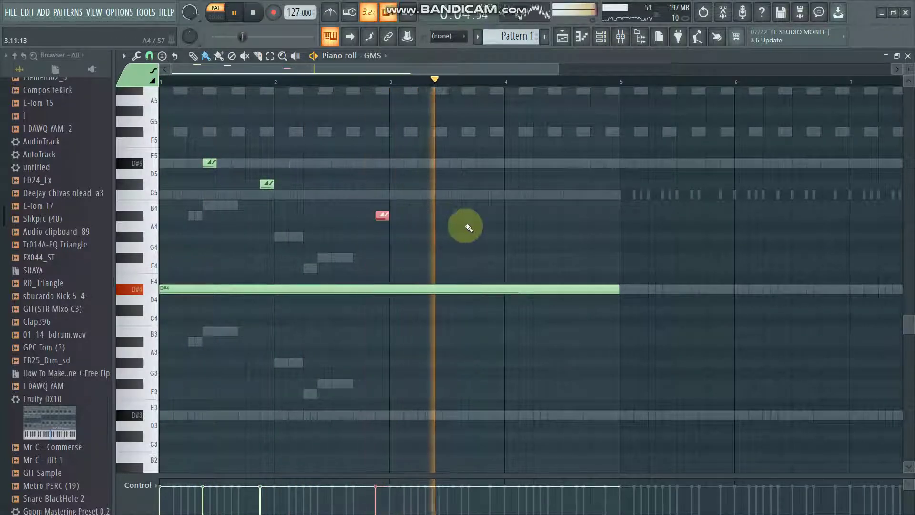
pyautogui.moveTo(493, 237); pyautogui.dragTo(493, 236)
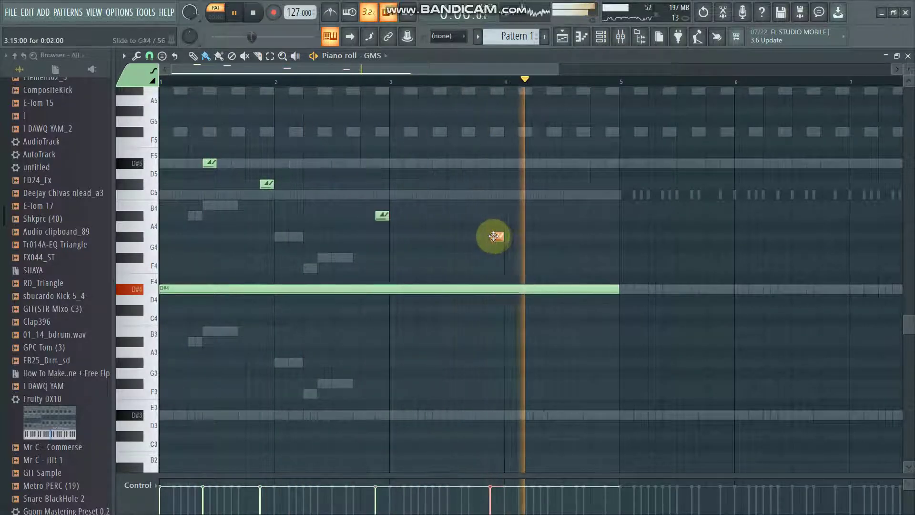
# Step: Place a D#4 slide note late in bar 4, and raise the bar 2 and bar 3 slides to B4 and A#4
pyautogui.click(575, 258)
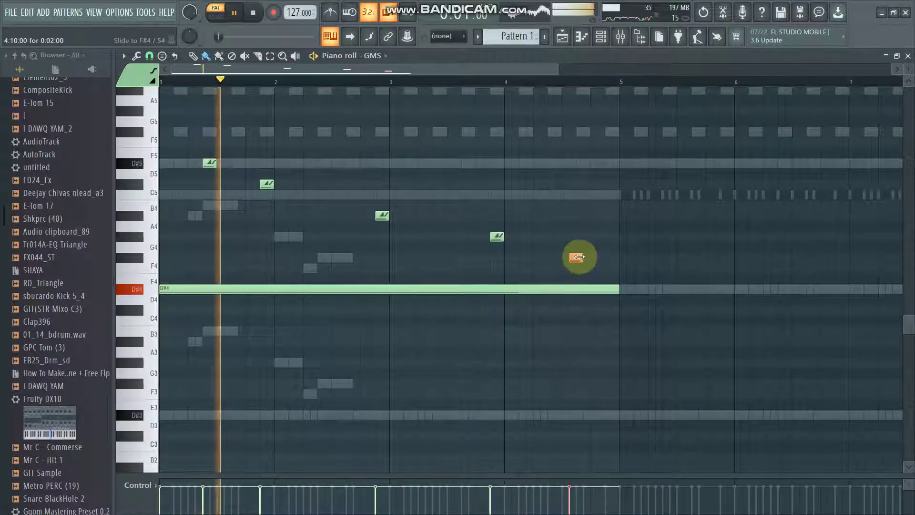
pyautogui.moveTo(575, 257); pyautogui.dragTo(585, 295)
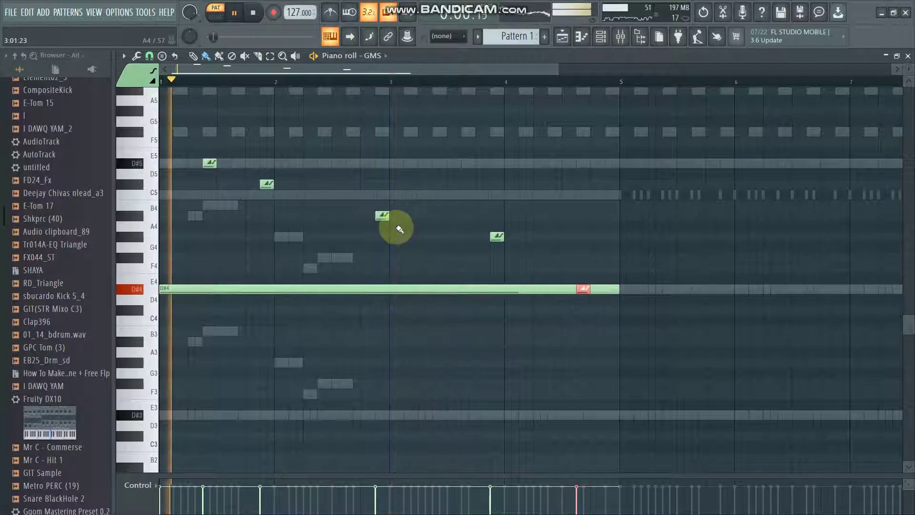
pyautogui.moveTo(381, 217); pyautogui.dragTo(378, 203)
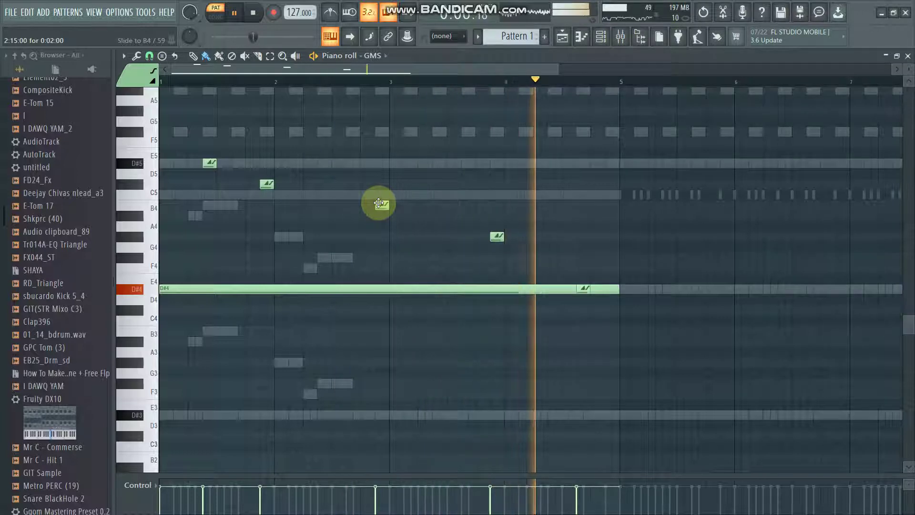
pyautogui.moveTo(496, 237); pyautogui.dragTo(496, 214)
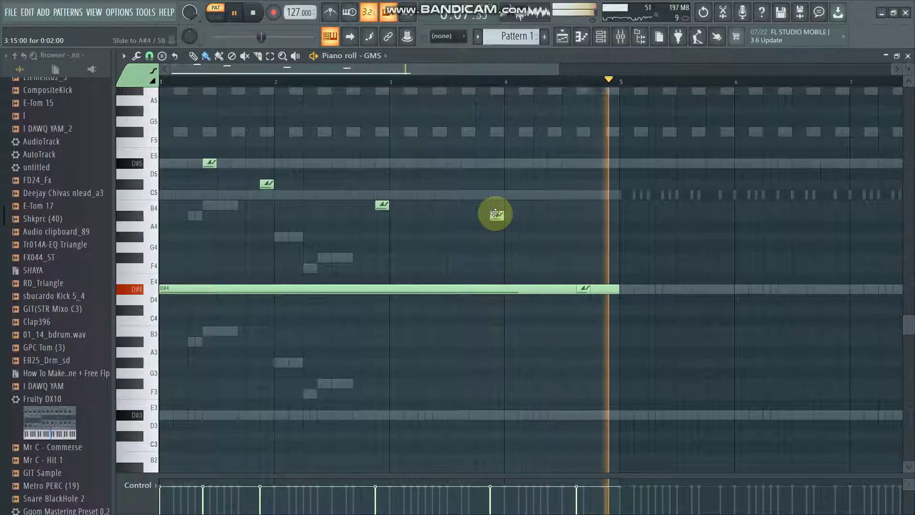
# Step: Clone the Purity #2 channel and open the clone's empty piano roll
pyautogui.click(596, 33)
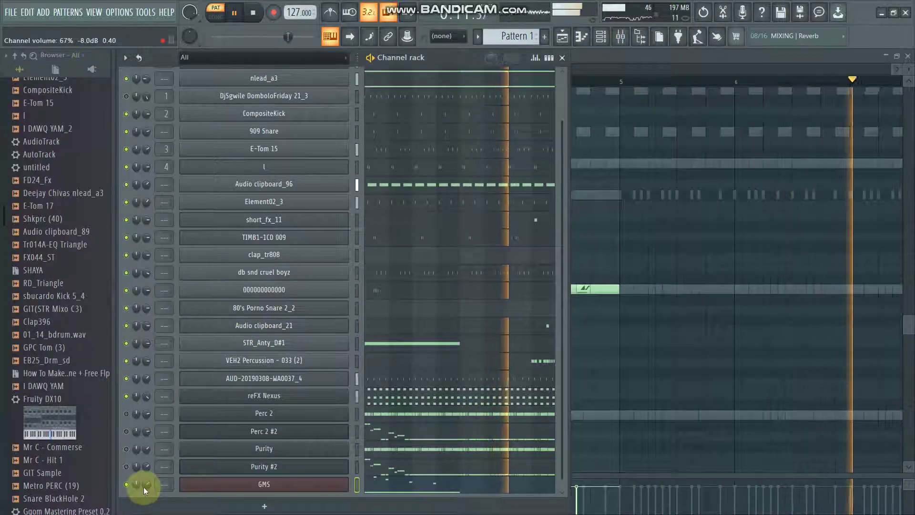
pyautogui.rightClick(340, 465)
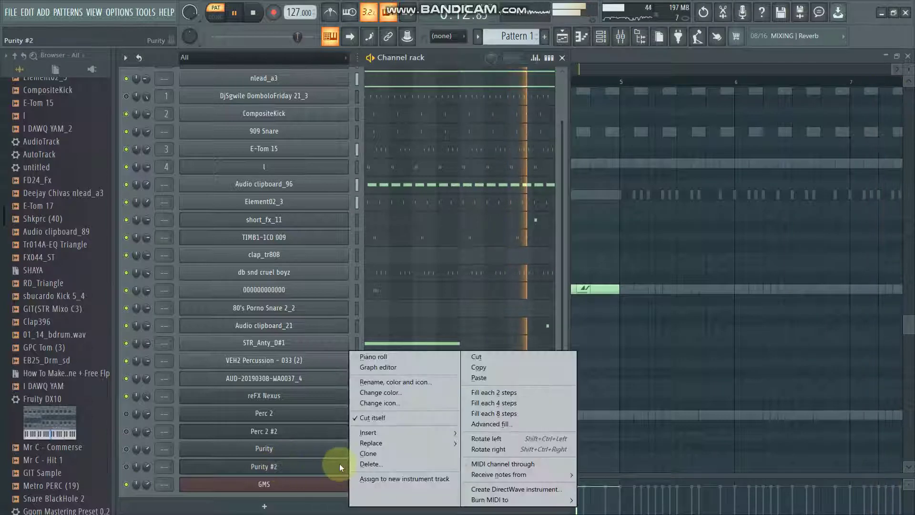
pyautogui.click(366, 454)
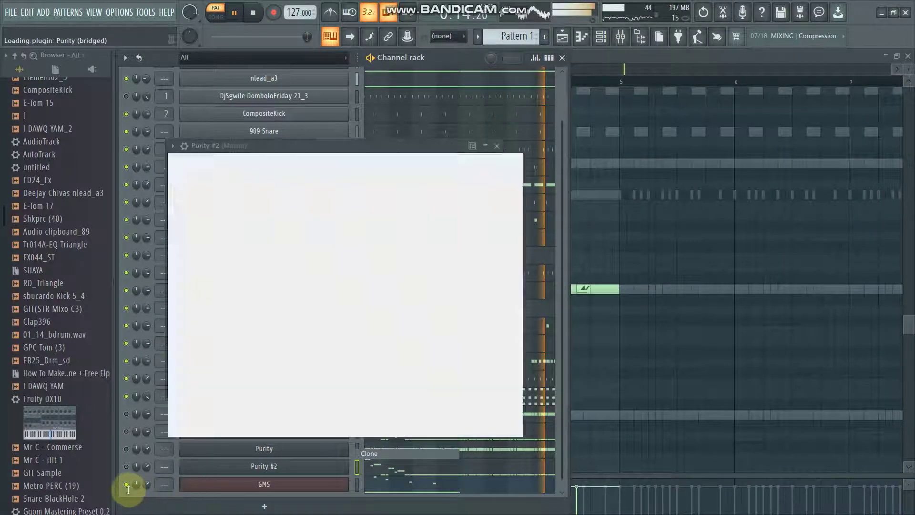
pyautogui.click(564, 436)
pyautogui.click(416, 461)
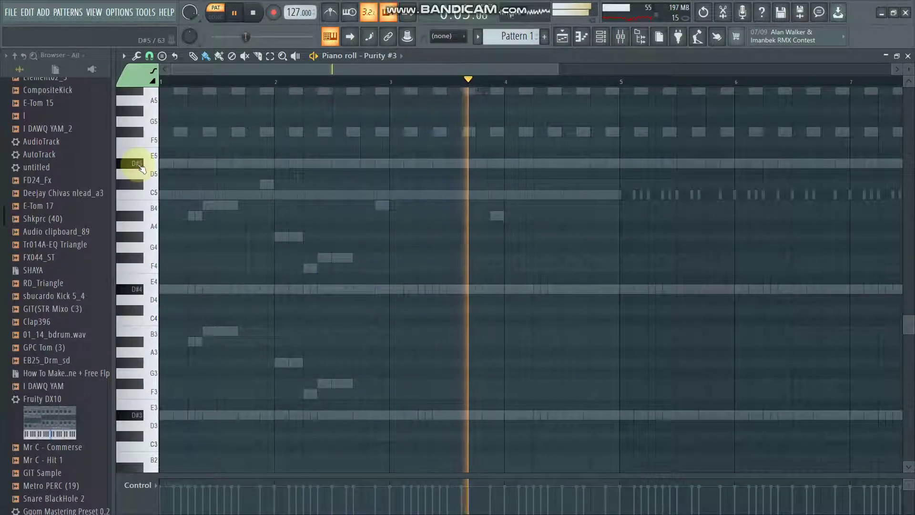
# Step: Place two very short D#6 notes at the end of bar 1 in Purity #3, with slide and porta turned off
pyautogui.scroll(4, 141, 167)
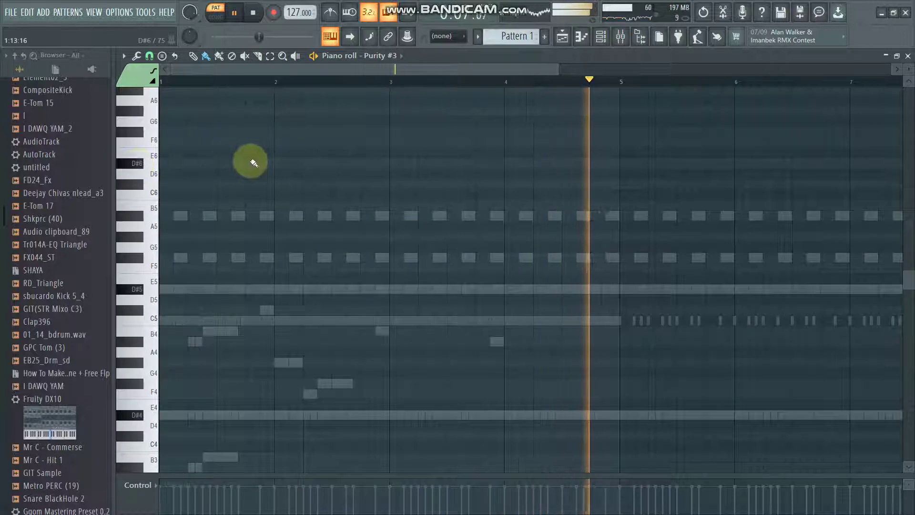
pyautogui.moveTo(234, 163); pyautogui.dragTo(263, 162)
pyautogui.doubleClick(264, 162)
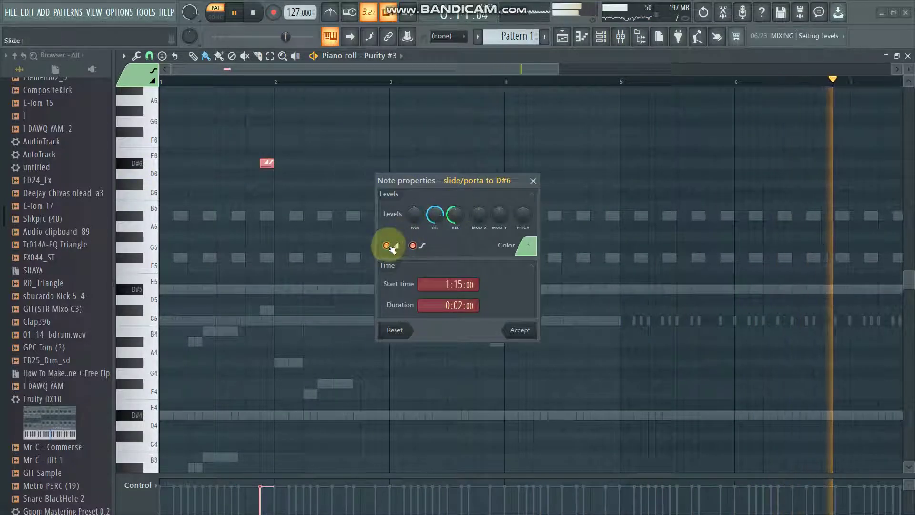
pyautogui.click(517, 327)
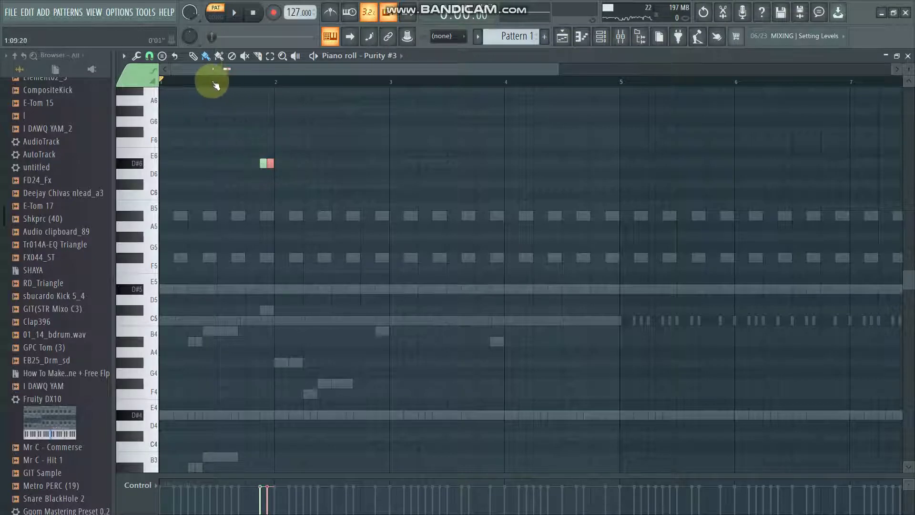
pyautogui.press('space')
pyautogui.press('space')
# Step: Continue the Purity #3 run down through C#6, B5, A#5, G#5, F#5, F5 and D#5 in bar 2, ending on two D#4 notes
pyautogui.click(601, 36)
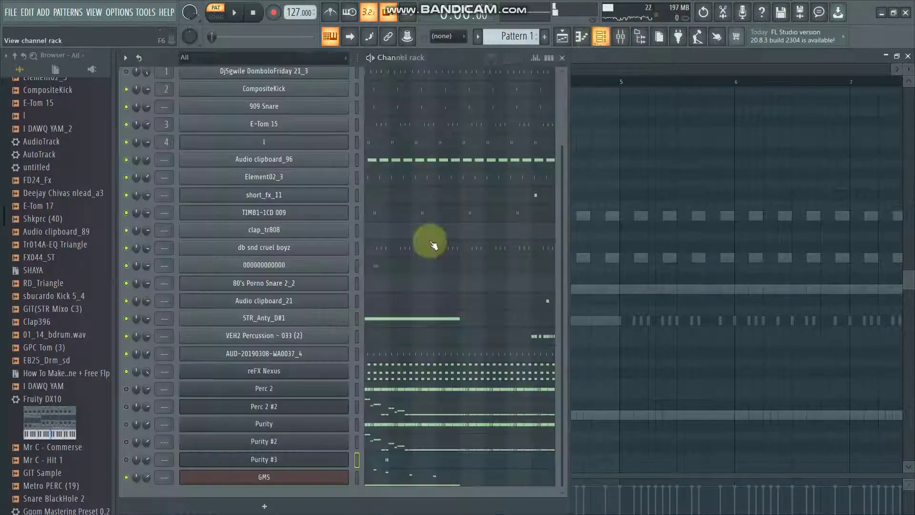
pyautogui.click(381, 463)
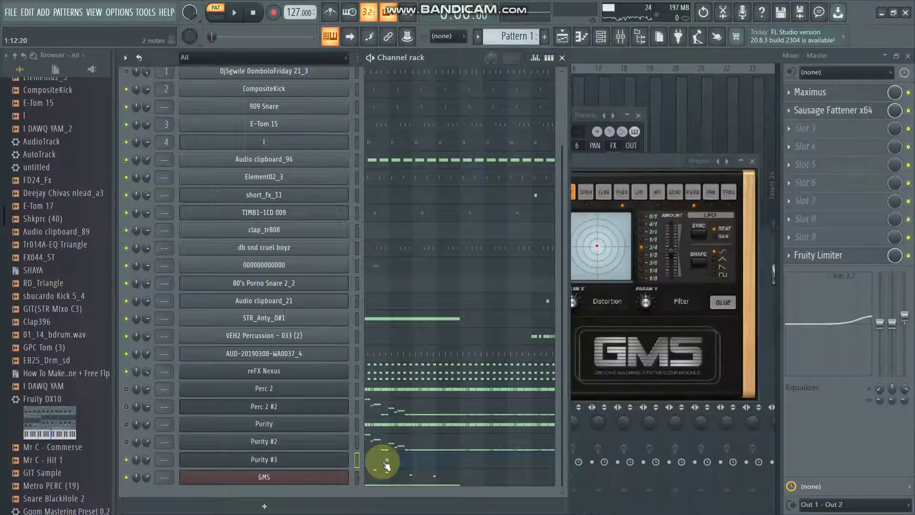
pyautogui.press('space')
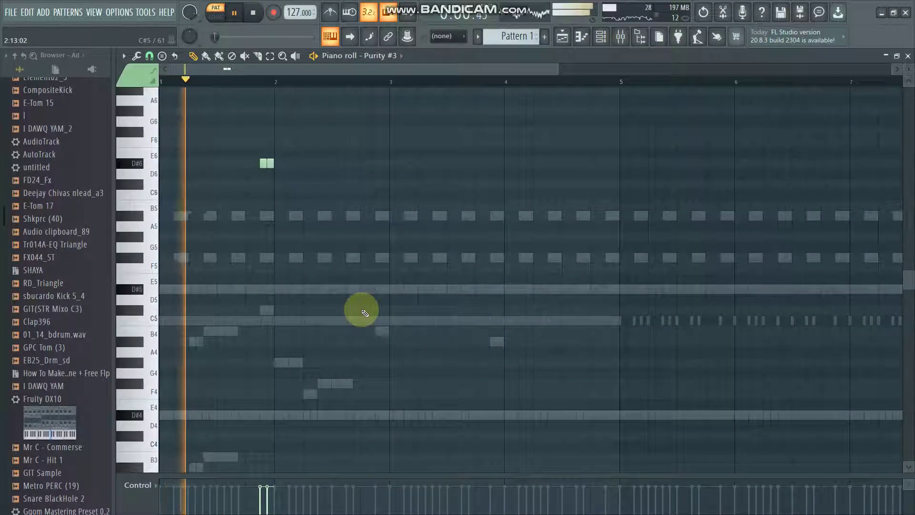
pyautogui.click(281, 184)
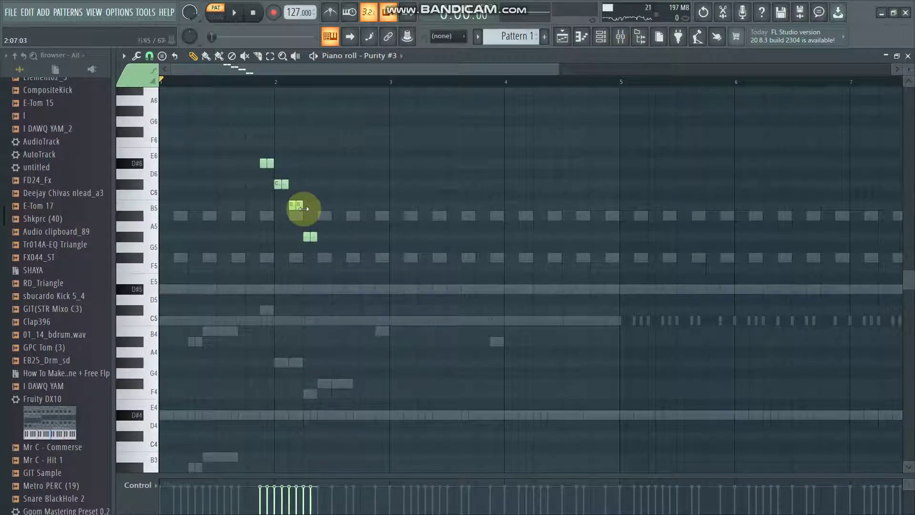
pyautogui.click(312, 220)
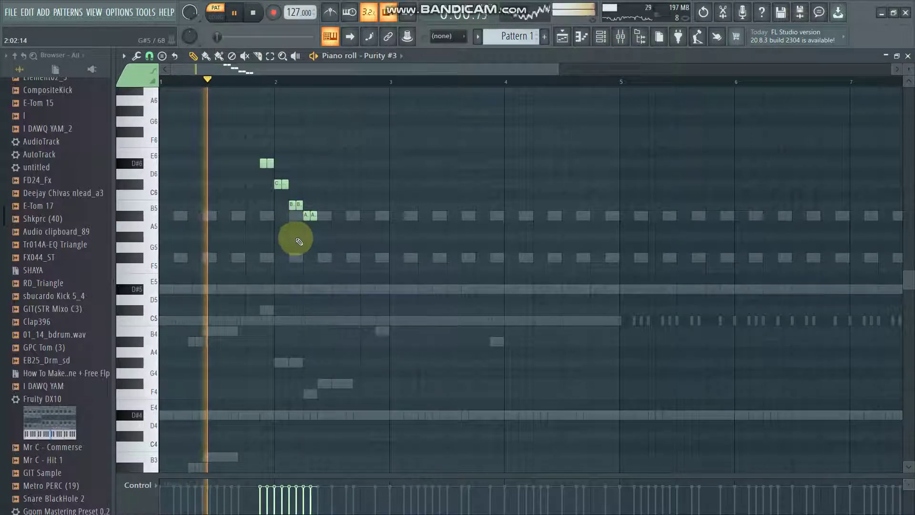
pyautogui.click(323, 236)
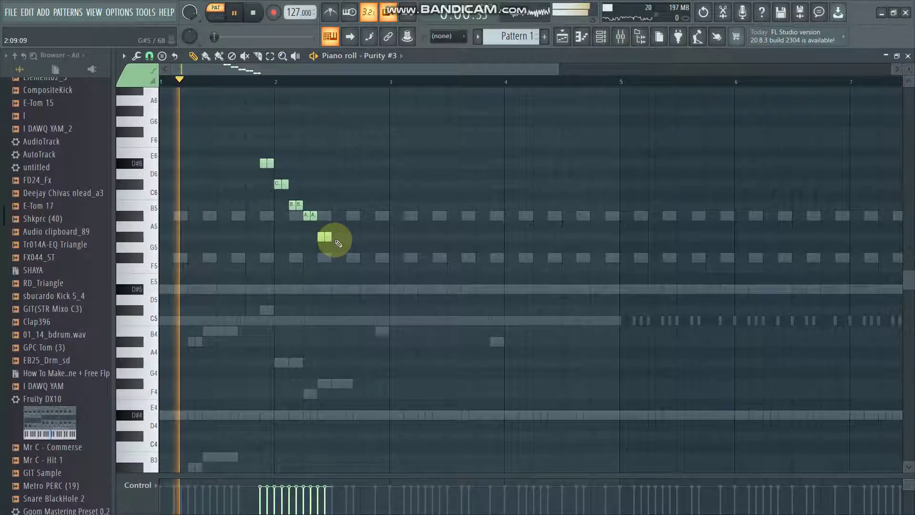
pyautogui.click(335, 258)
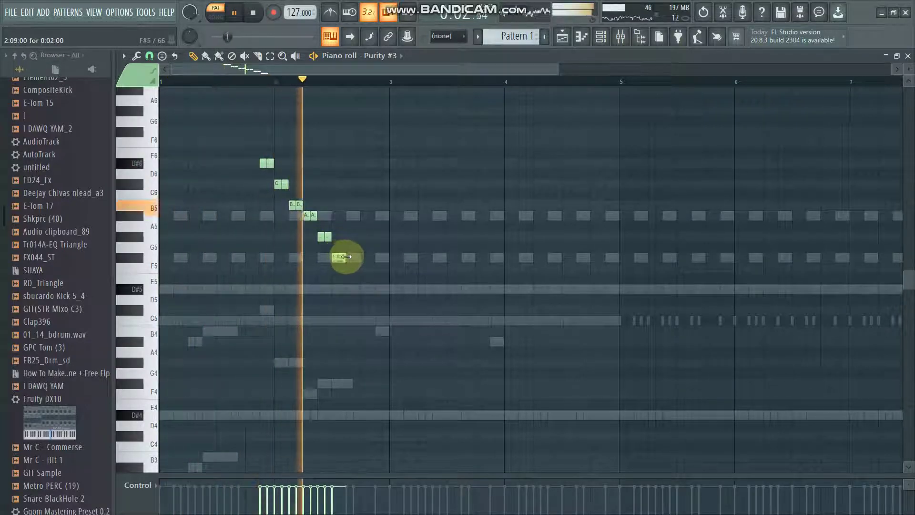
pyautogui.click(349, 268)
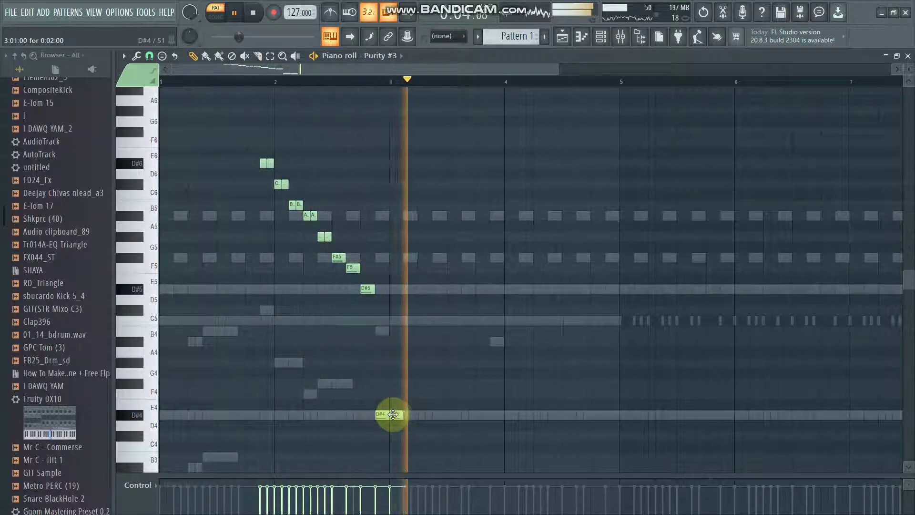
# Step: Add a pair of short D#4 notes straddling the start of each of bars 4, 5, 6 and 7
pyautogui.click(493, 413)
pyautogui.click(508, 413)
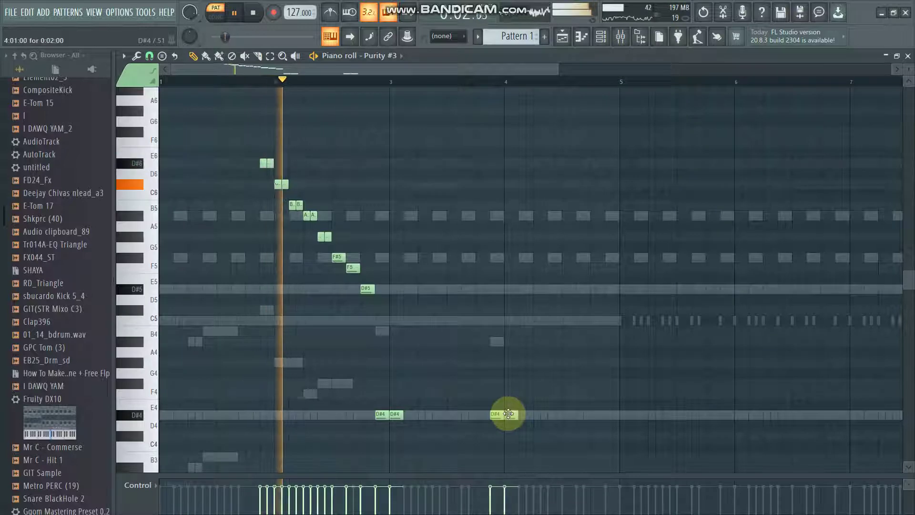
pyautogui.click(609, 414)
pyautogui.click(624, 414)
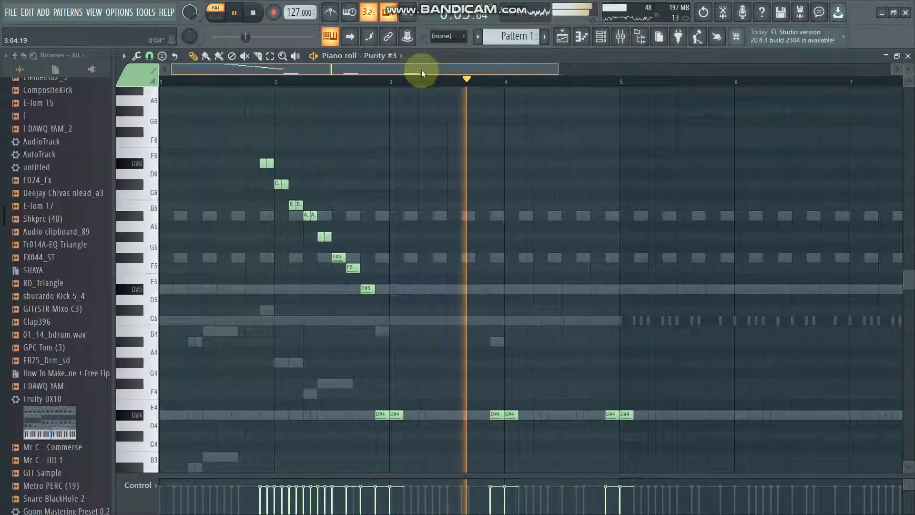
pyautogui.moveTo(414, 72); pyautogui.dragTo(471, 74)
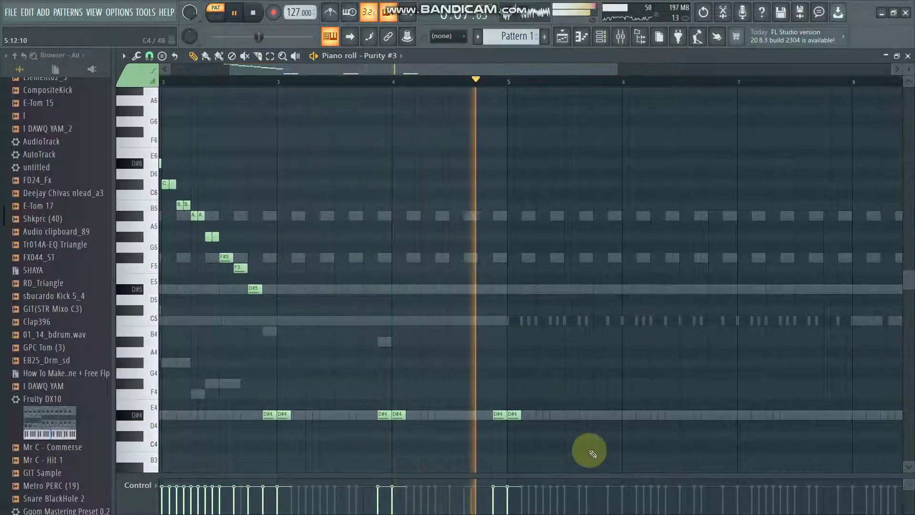
pyautogui.click(613, 414)
pyautogui.click(625, 413)
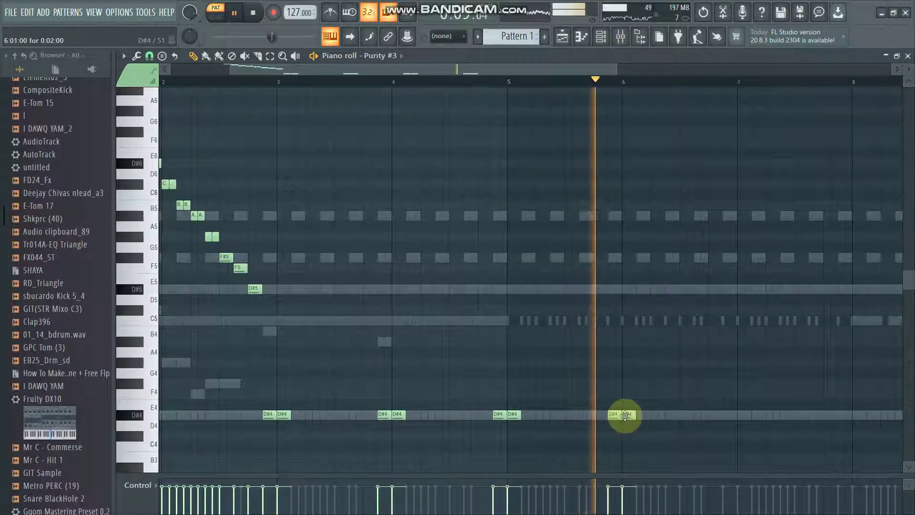
pyautogui.click(728, 413)
pyautogui.click(742, 413)
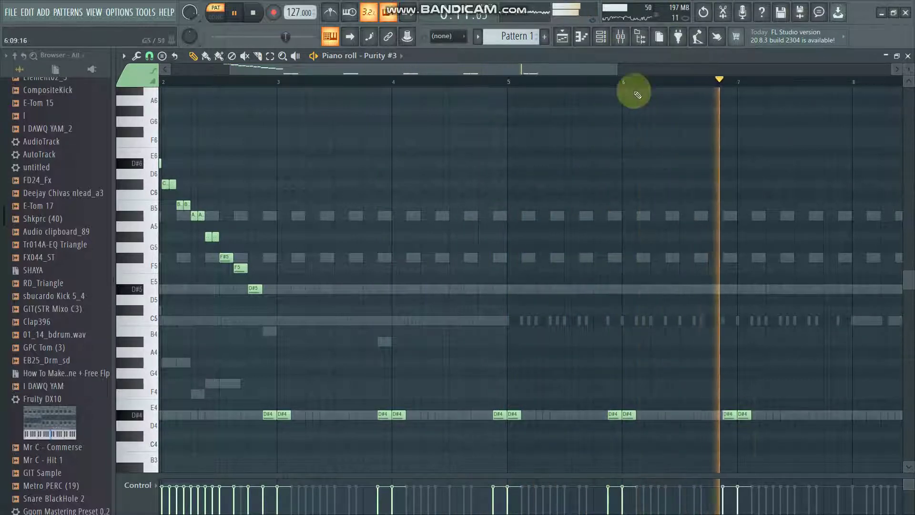
# Step: Lower the descending D#6 to D#5 run in bars 1 and 2 by one octave
pyautogui.click(715, 425)
pyautogui.moveTo(715, 424); pyautogui.dragTo(709, 413)
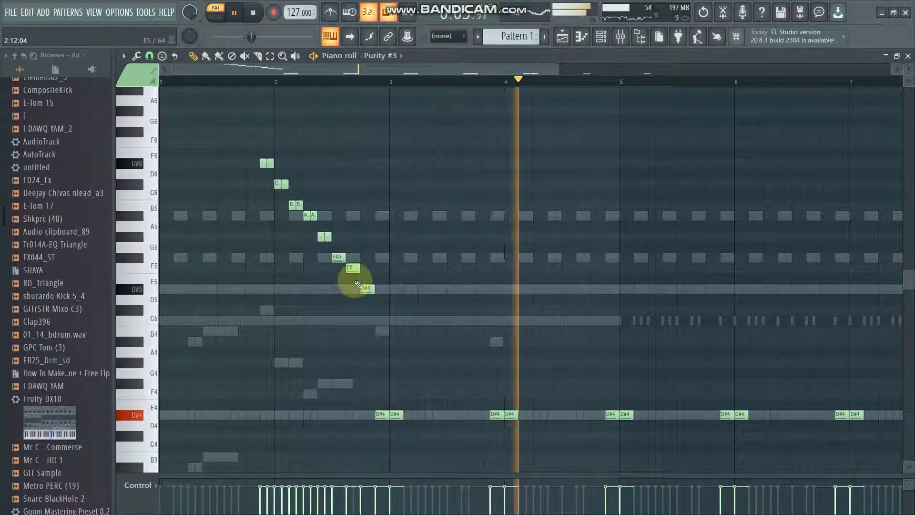
pyautogui.moveTo(398, 305); pyautogui.dragTo(240, 152)
pyautogui.hotkey('ctrl', 'Down')
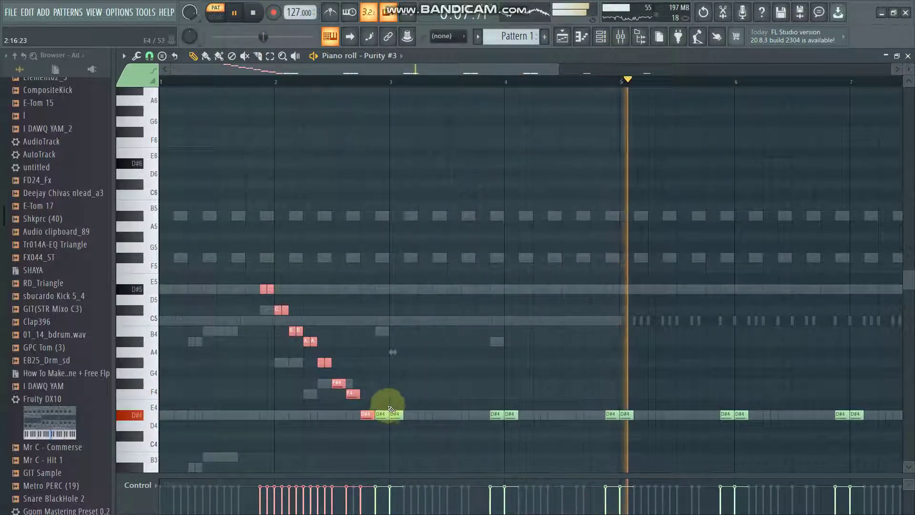
# Step: Lower all the paired D#4 notes, from the start of bar 3 onward, by one octave to D#3
pyautogui.moveTo(403, 415); pyautogui.dragTo(900, 419)
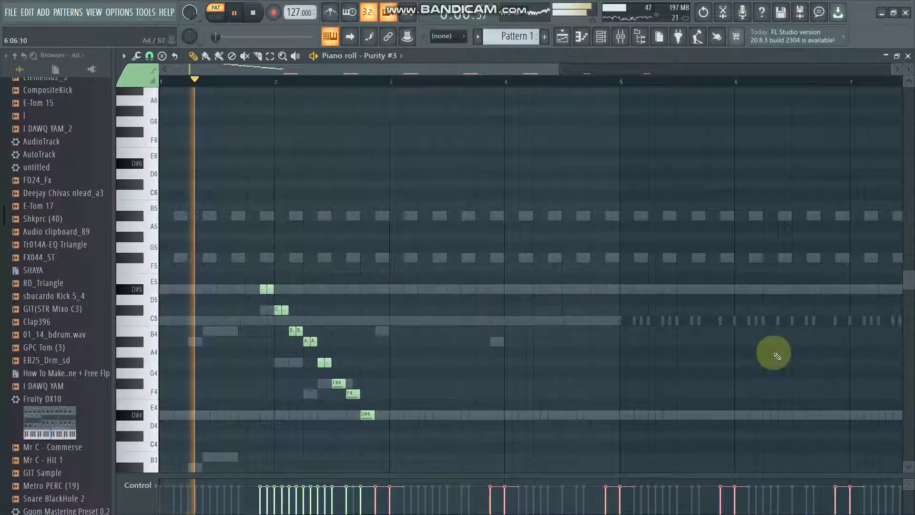
pyautogui.moveTo(902, 275); pyautogui.dragTo(908, 322)
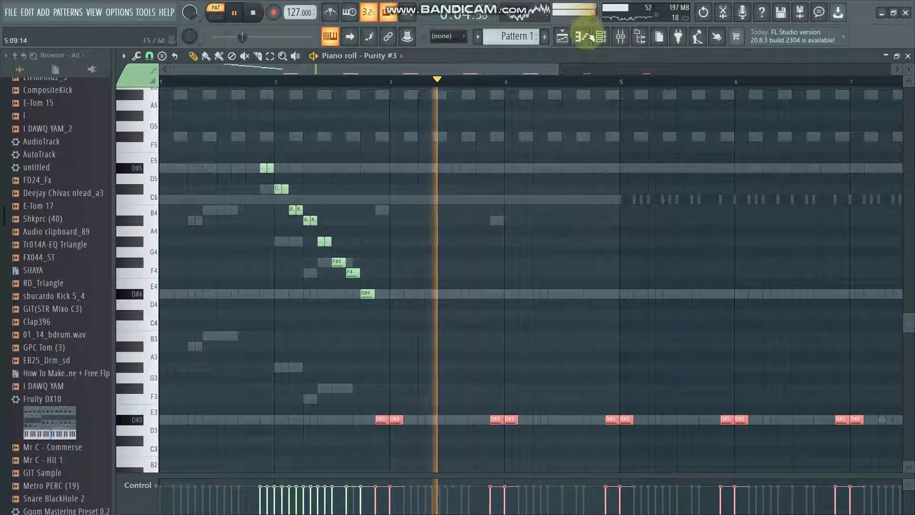
# Step: Unmute DjSgwile DomboloFriday 21_3, Perc 2 and Purity, and mute GMS and Purity #3
pyautogui.click(607, 42)
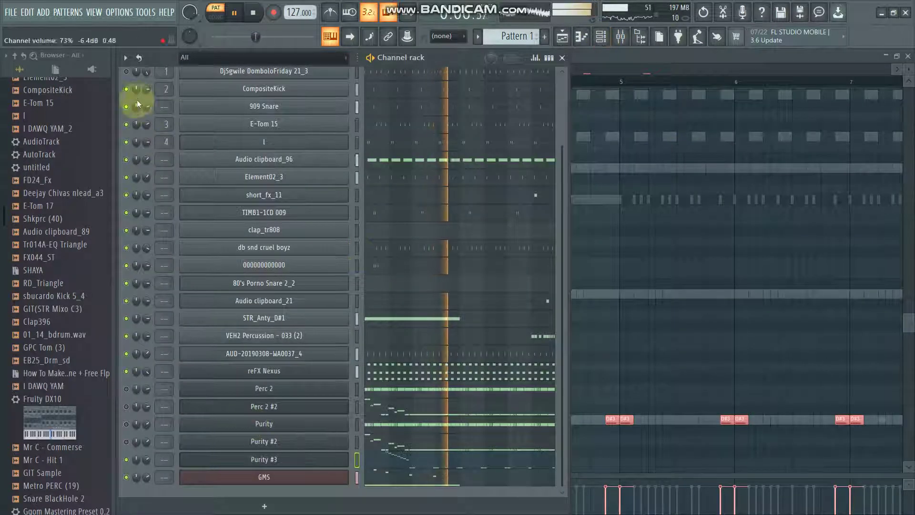
pyautogui.click(125, 72)
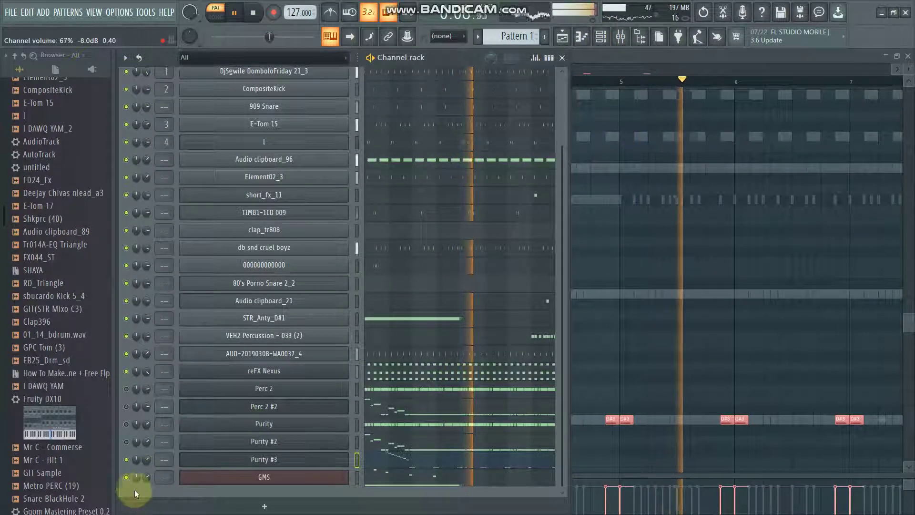
pyautogui.click(126, 476)
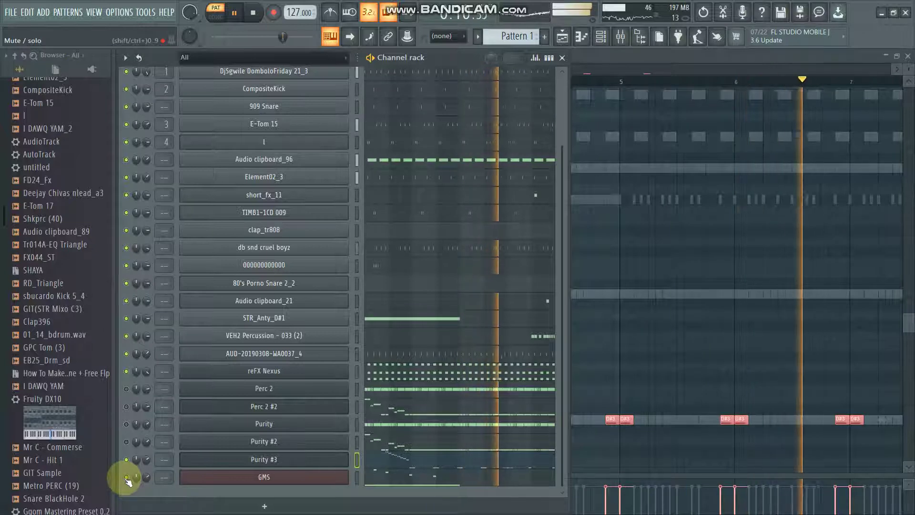
pyautogui.click(125, 459)
pyautogui.scroll(-1, 559, 408)
pyautogui.scroll(1, 559, 408)
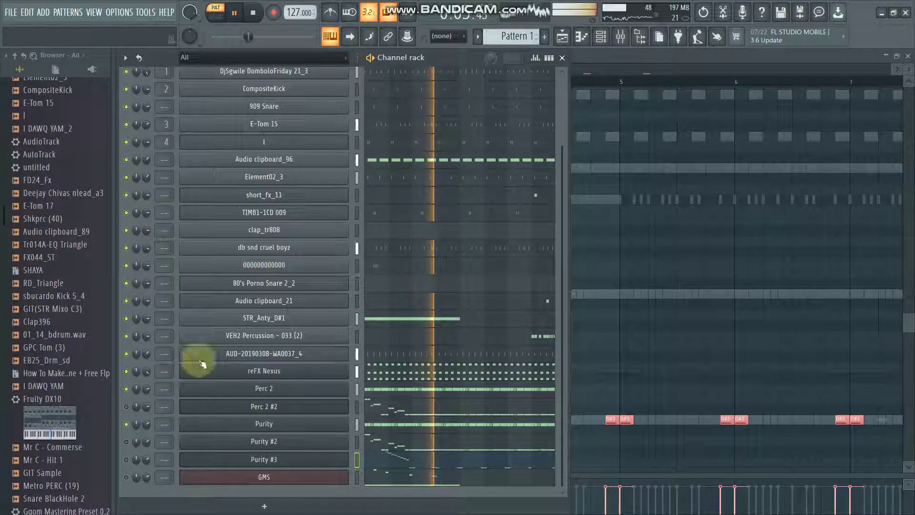
# Step: Inspect the sample settings of the 80's Porno Snare 2_2 channel
pyautogui.scroll(4, 557, 334)
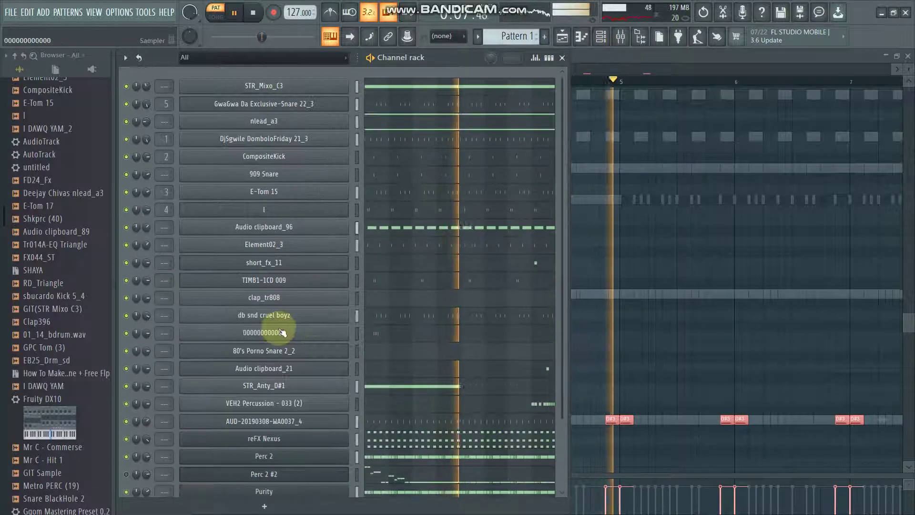
pyautogui.click(257, 351)
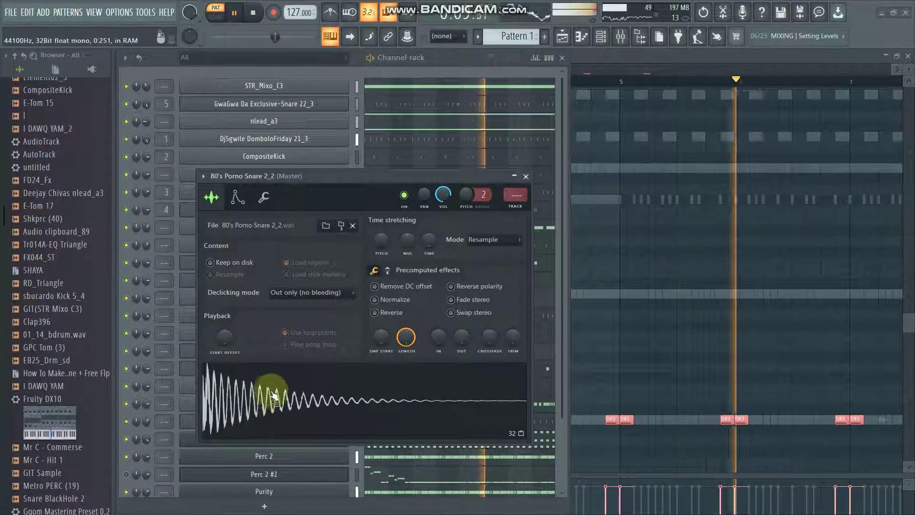
pyautogui.press('Escape')
# Step: Preview the Clap396 sample and mute the DjSgwile DomboloFriday 21_3 channel
pyautogui.moveTo(48, 283); pyautogui.dragTo(136, 117)
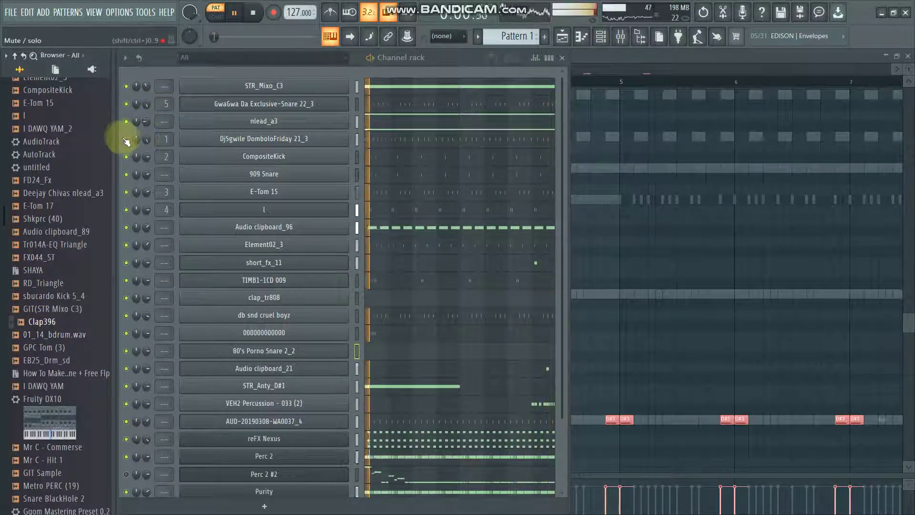
pyautogui.scroll(-4, 561, 284)
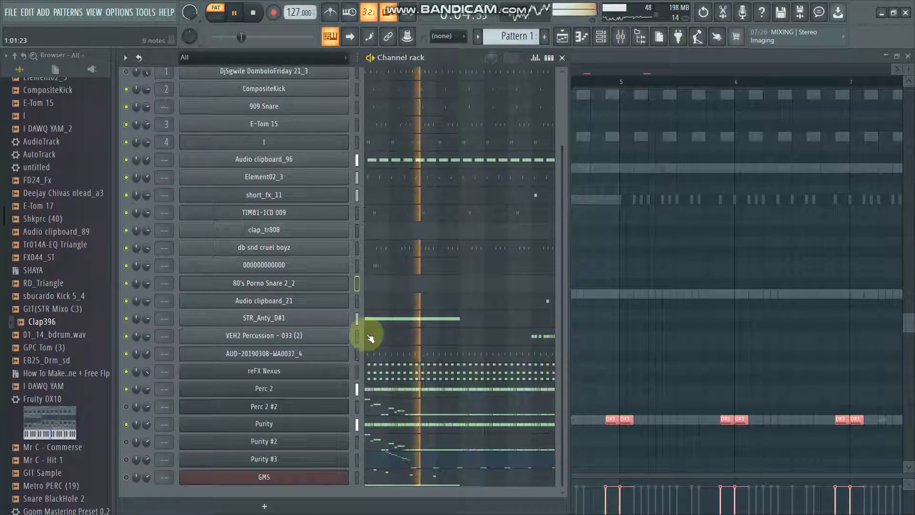
# Step: Unmute the Perc 2 #2 and Purity #2 channels, and mute Perc 2 and Purity
pyautogui.moveTo(485, 14)
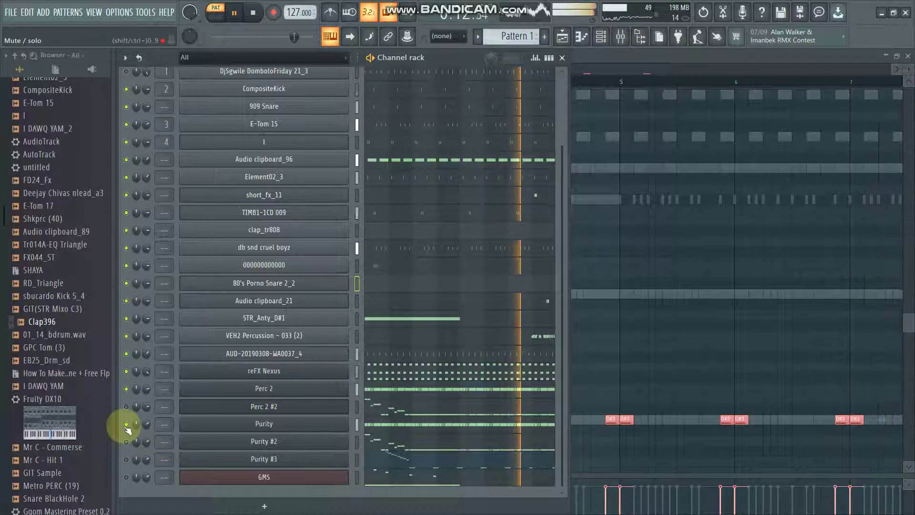
pyautogui.click(127, 409)
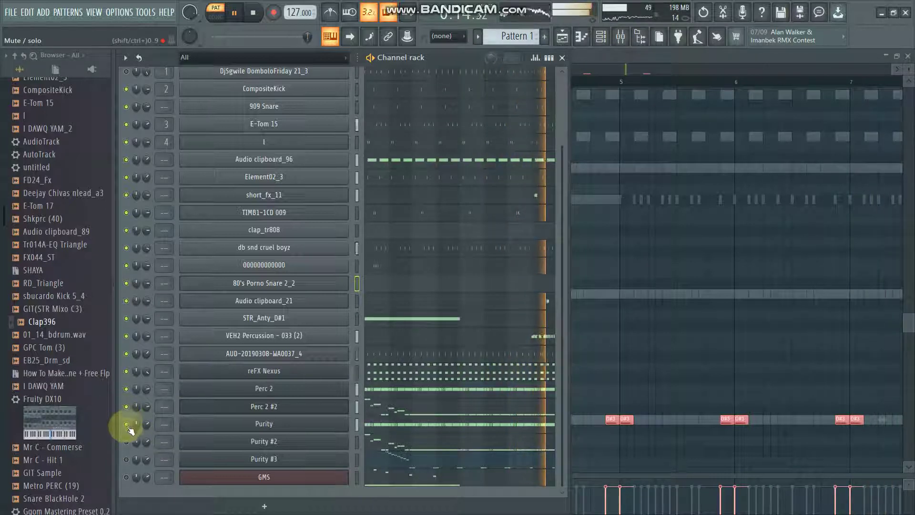
pyautogui.click(127, 442)
pyautogui.click(126, 423)
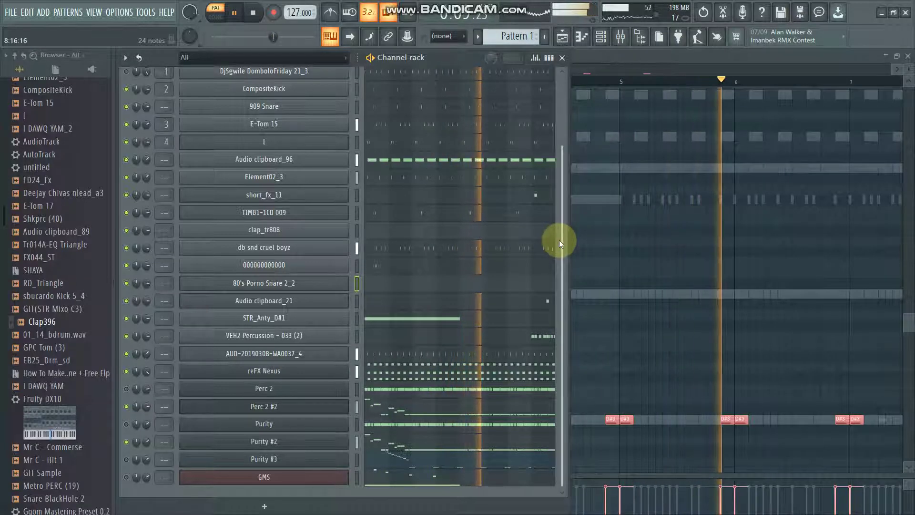
# Step: Clone the Purity #3 channel and audition D#4 and D#5 in the clone's piano roll
pyautogui.rightClick(333, 455)
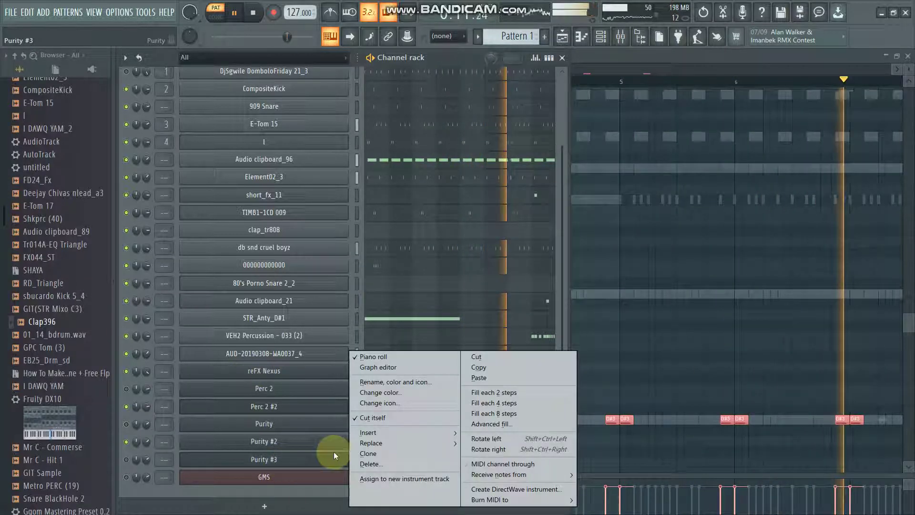
pyautogui.click(364, 454)
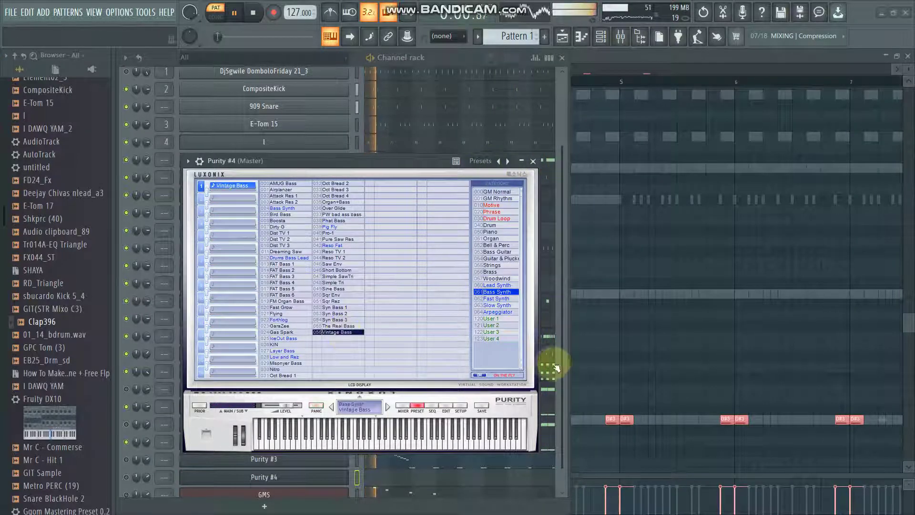
pyautogui.click(561, 381)
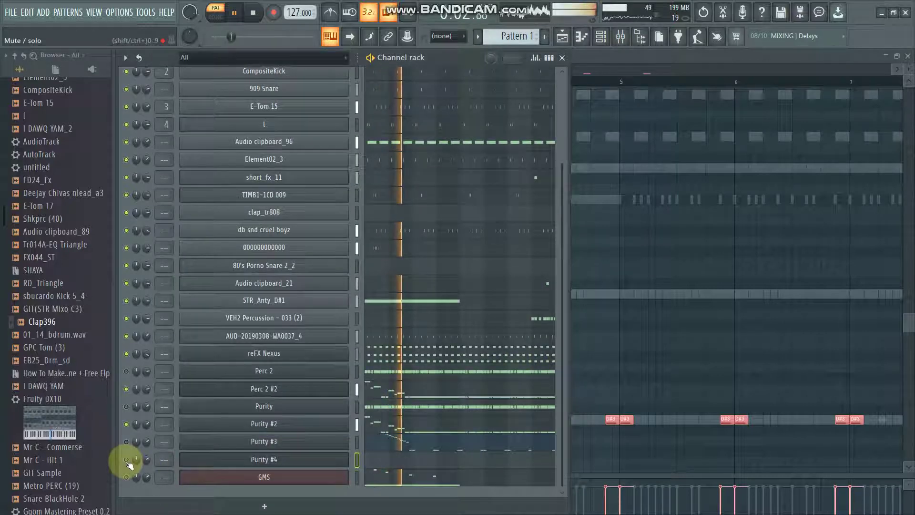
pyautogui.click(408, 461)
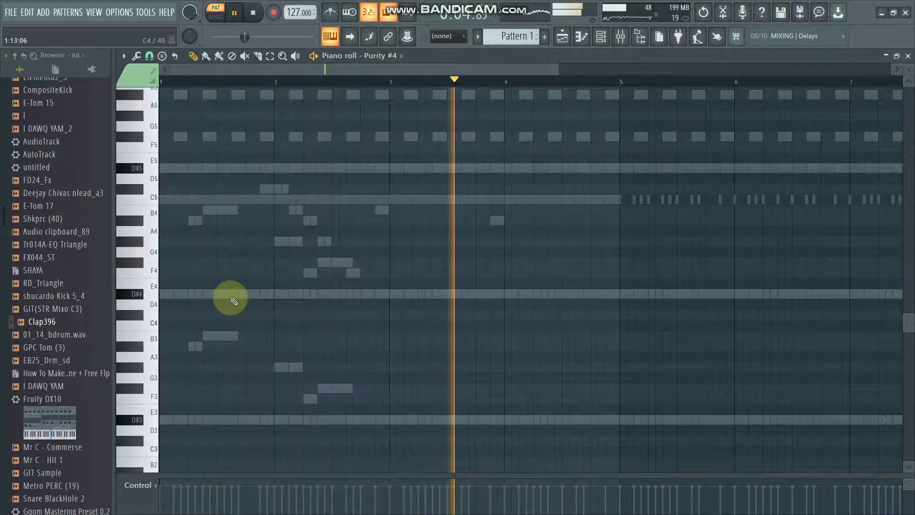
pyautogui.click(133, 294)
pyautogui.click(138, 168)
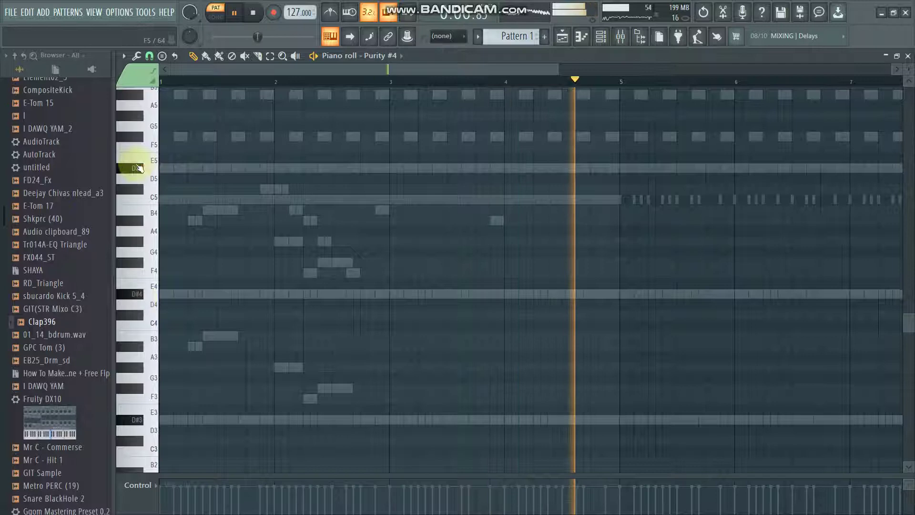
# Step: Load the Wah Clavinet preset from the Piano category in Purity #4
pyautogui.click(601, 36)
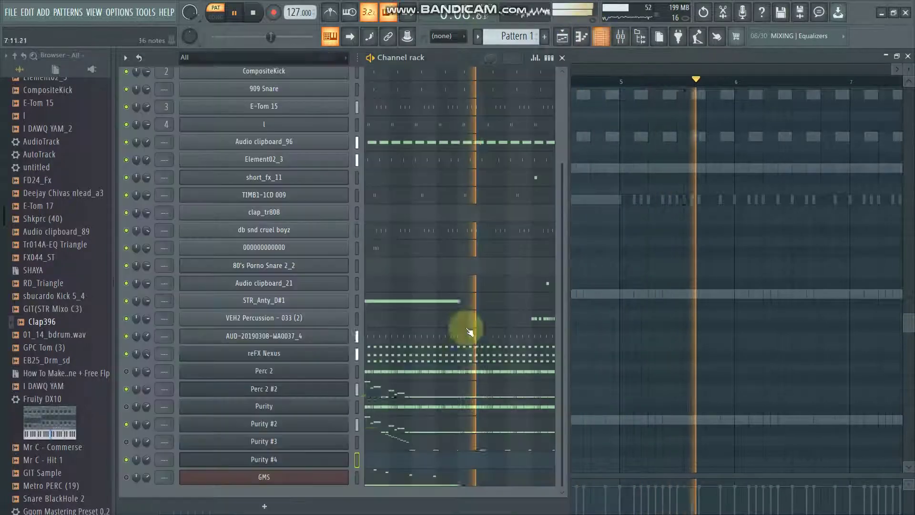
pyautogui.click(306, 458)
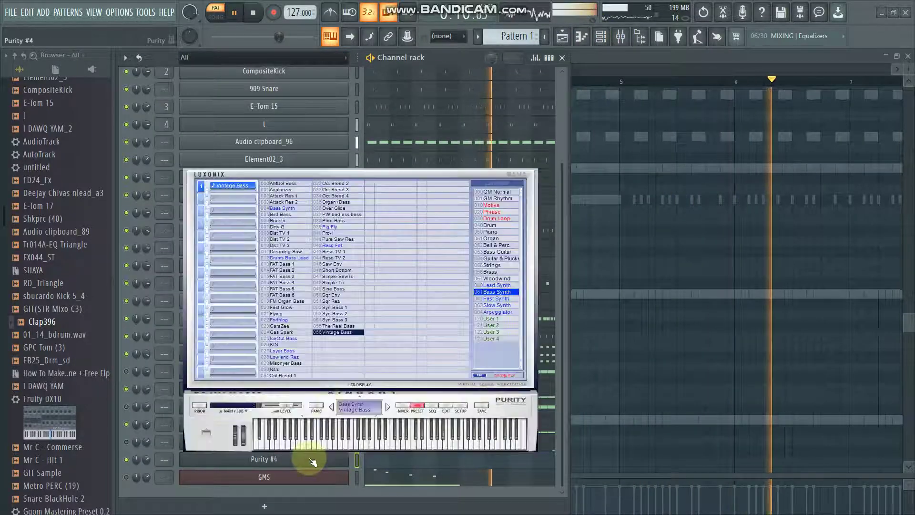
pyautogui.click(491, 231)
pyautogui.click(391, 339)
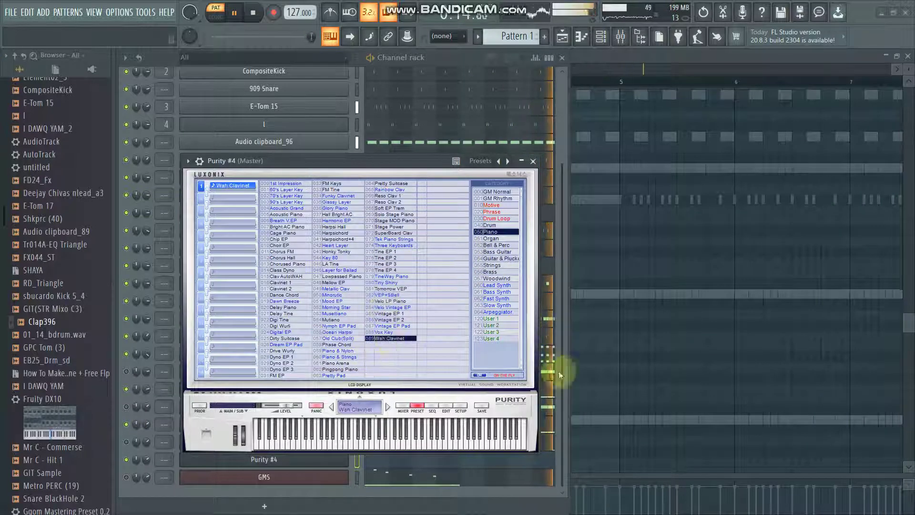
# Step: Place eight one-step D#5 notes across bar 1 of Purity #4, one on every second step
pyautogui.press('F7')
pyautogui.click(130, 294)
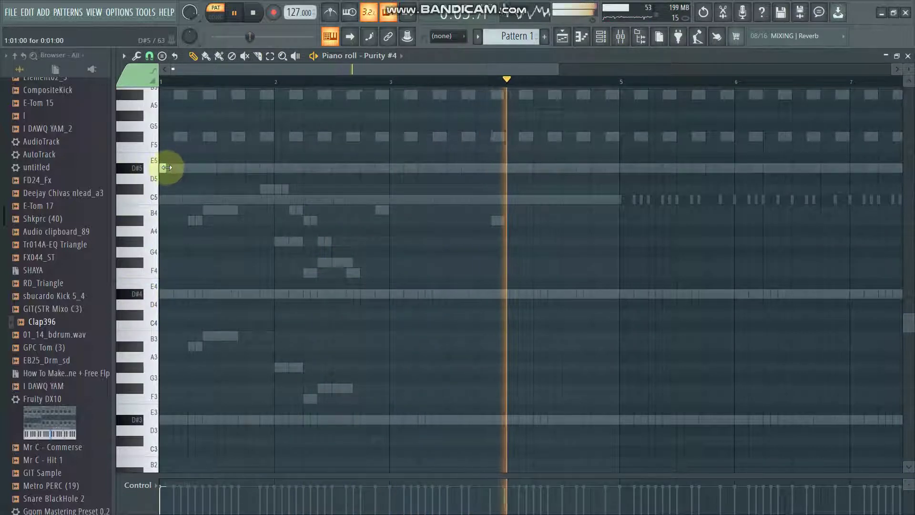
pyautogui.moveTo(163, 169); pyautogui.dragTo(188, 167)
pyautogui.press('space')
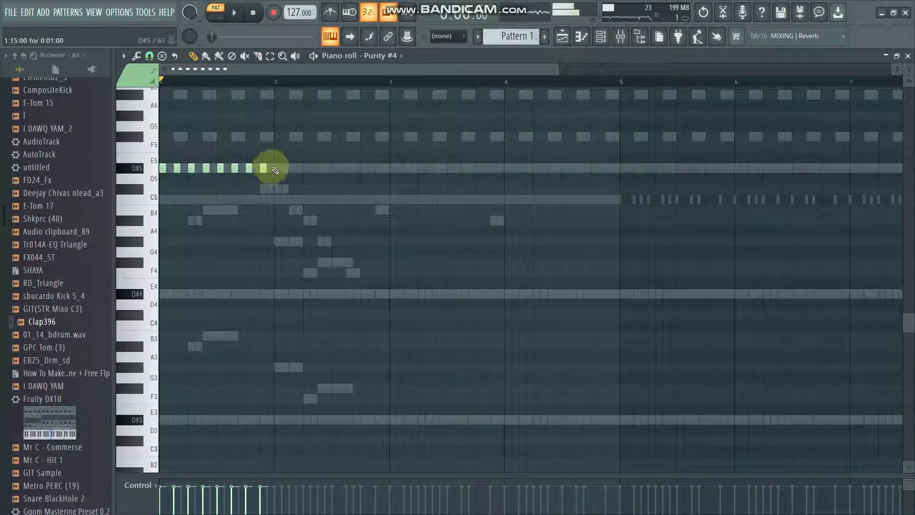
# Step: Repeat the bar 1 D#5 notes of Purity #4 through bar 8 and play the pattern
pyautogui.hotkey('ctrl', 'a')
pyautogui.hotkey('ctrl', 'b')
pyautogui.hotkey('ctrl', 'b')
pyautogui.hotkey('ctrl', 'b')
pyautogui.hotkey('ctrl', 'b')
pyautogui.hotkey('ctrl', 'b')
pyautogui.hotkey('ctrl', 'b')
pyautogui.hotkey('ctrl', 'b')
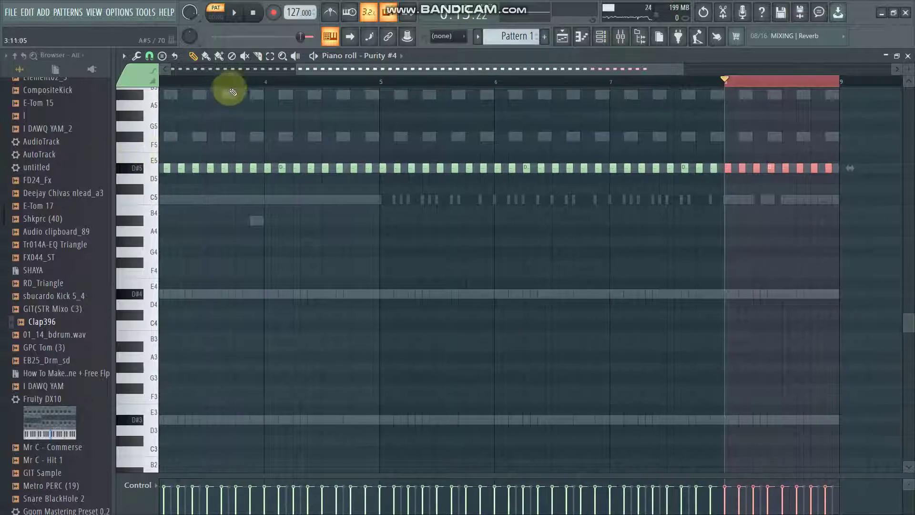
pyautogui.hotkey('ctrl', 'd')
pyautogui.press('space')
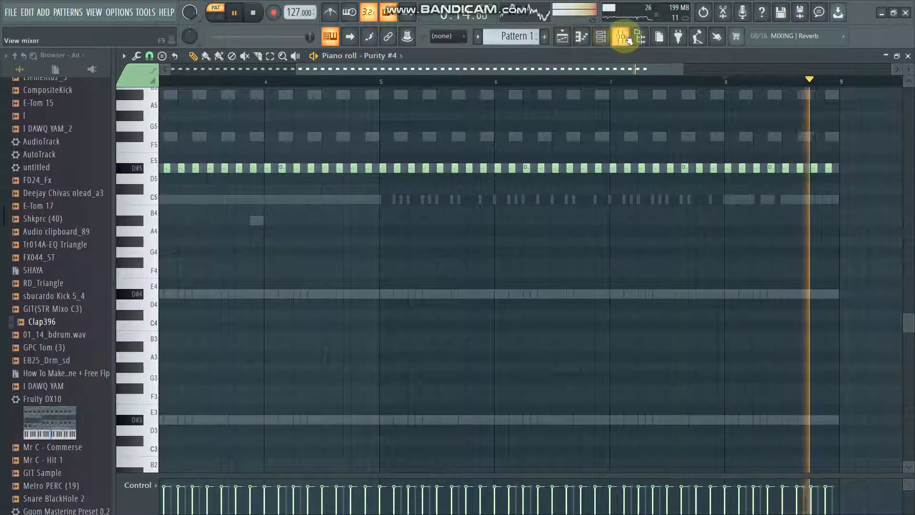
# Step: Lengthen all D#5 notes in Purity #4 to two steps each so they run back to back
pyautogui.click(601, 36)
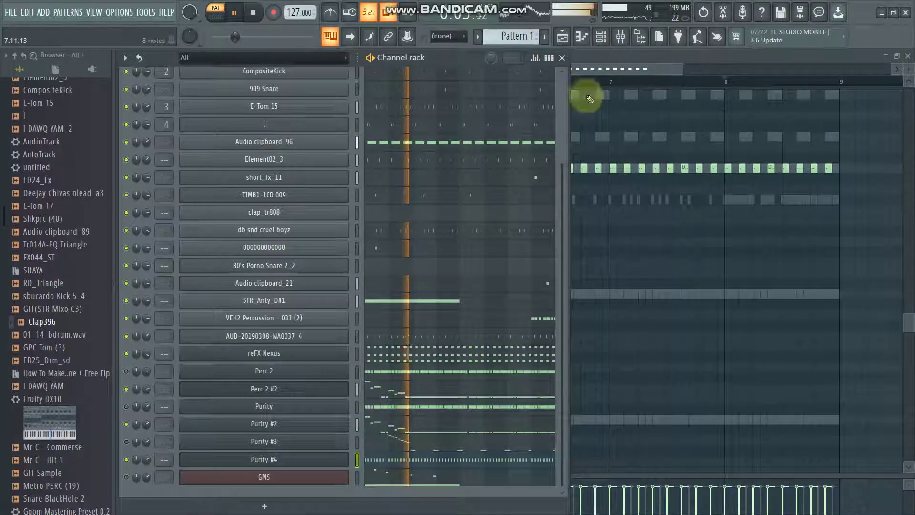
pyautogui.click(607, 68)
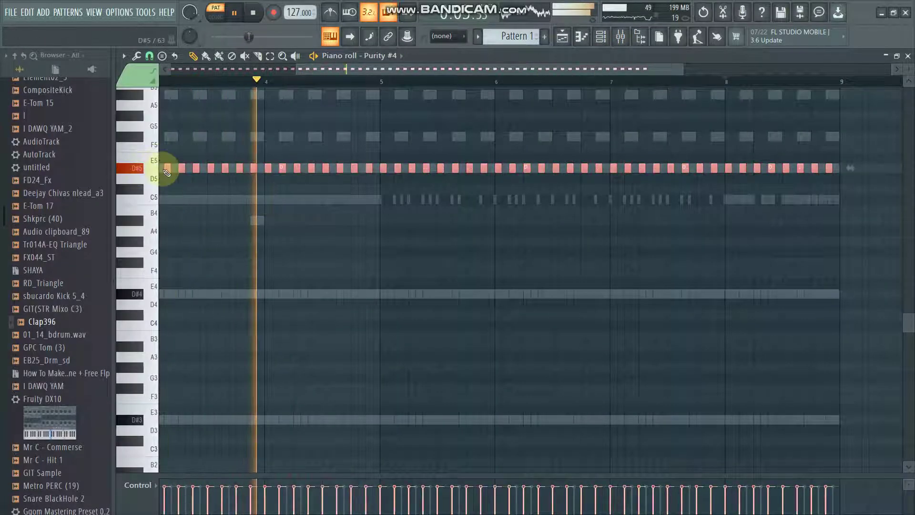
pyautogui.moveTo(170, 168); pyautogui.dragTo(177, 168)
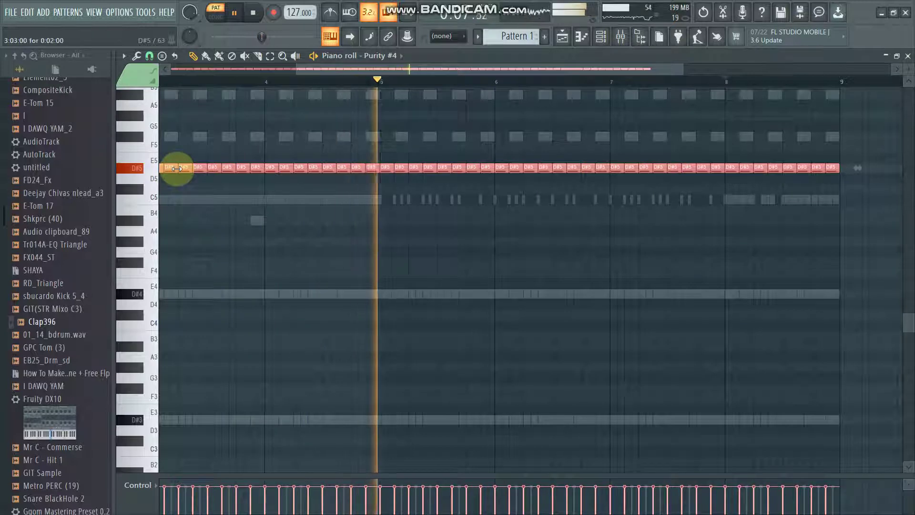
# Step: Delete the Purity #4 channel
pyautogui.click(610, 40)
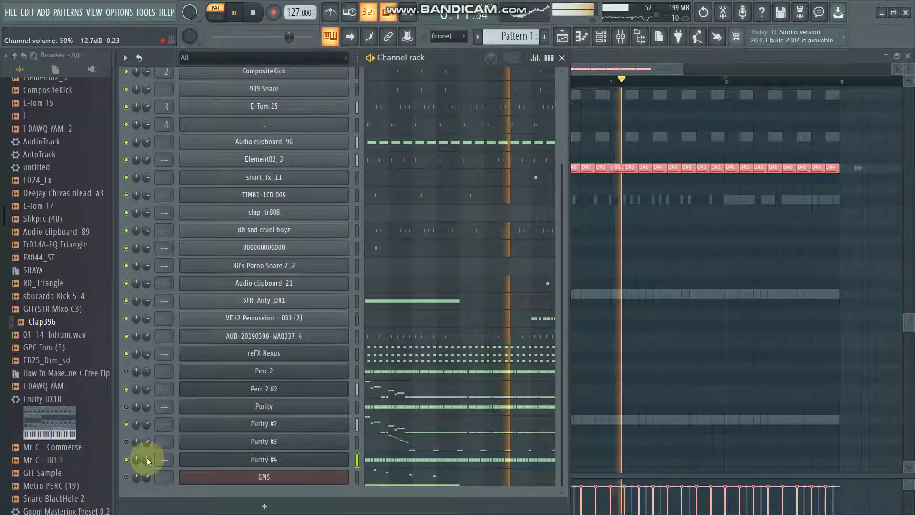
pyautogui.rightClick(264, 456)
pyautogui.click(379, 461)
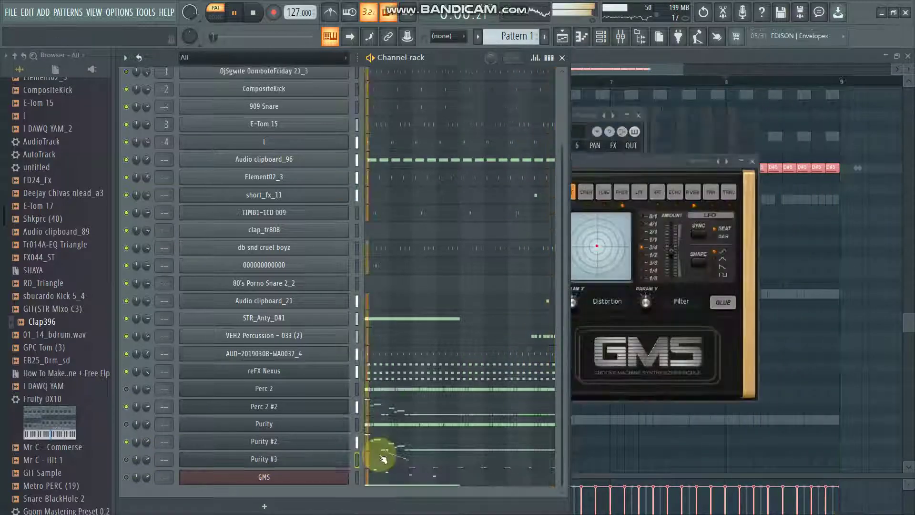
pyautogui.moveTo(561, 391); pyautogui.dragTo(194, 180)
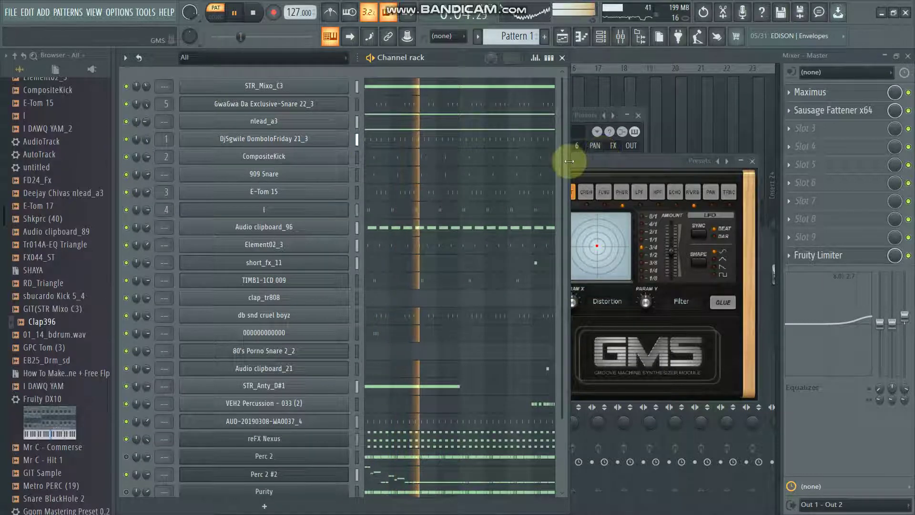
pyautogui.moveTo(519, 4)
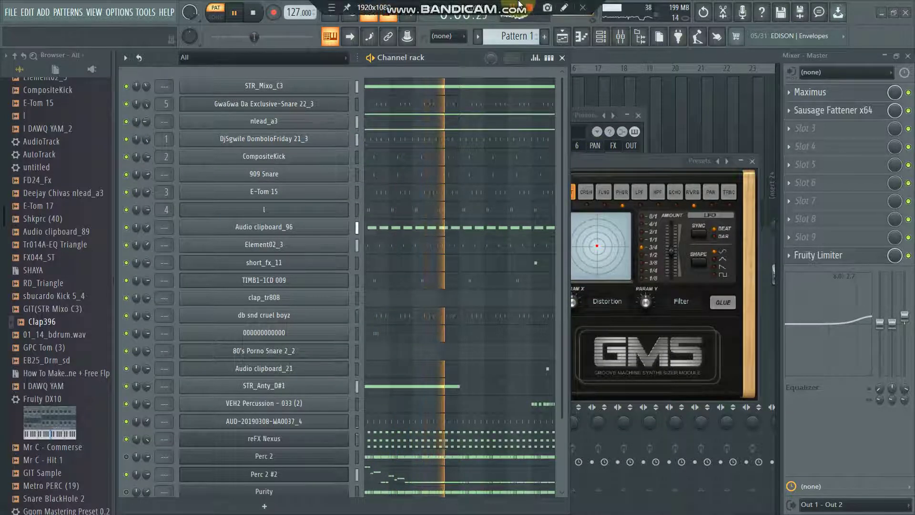
pyautogui.moveTo(561, 96); pyautogui.dragTo(567, 239)
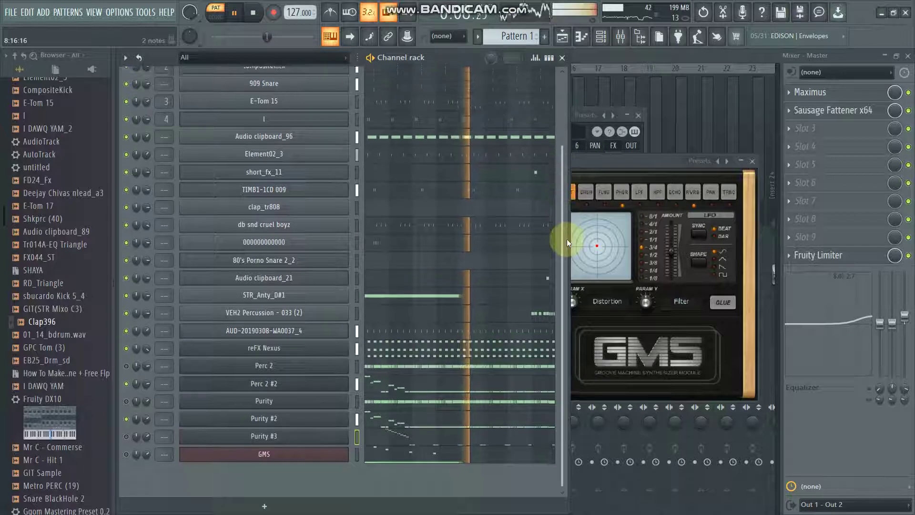
pyautogui.scroll(1, 567, 238)
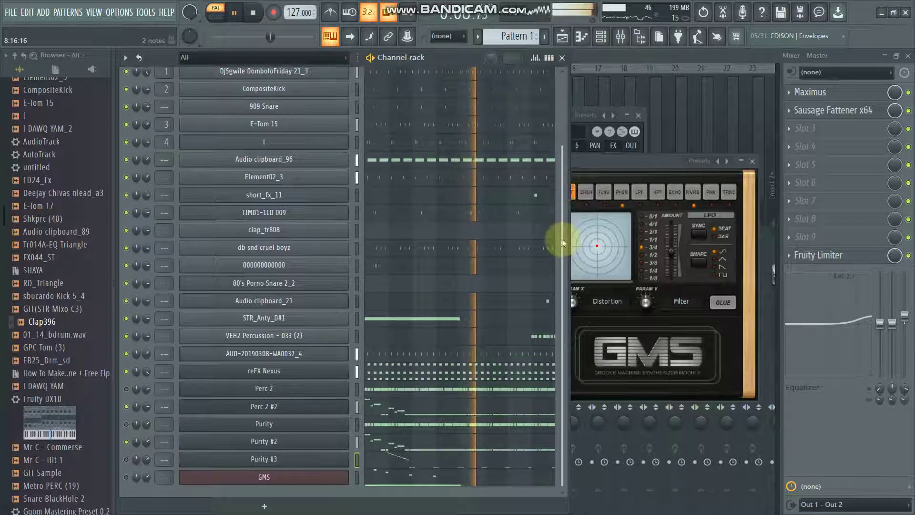
# Step: Preview the 01_14_bdrum.wav and GPC Tom (3) samples
pyautogui.click(58, 335)
pyautogui.click(61, 347)
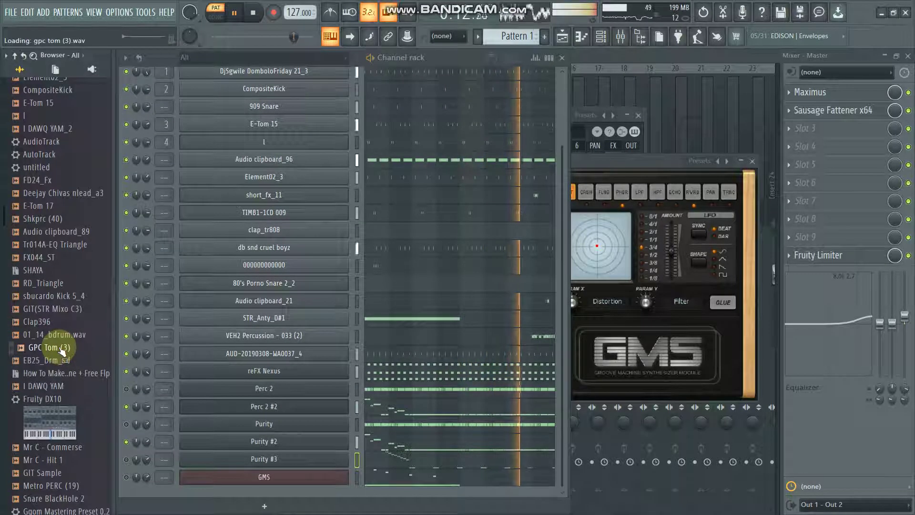
# Step: Preview the 01_14_bdrum.wav and Clap396 samples and add Clap396 as a new channel below E-Tom 15
pyautogui.click(148, 336)
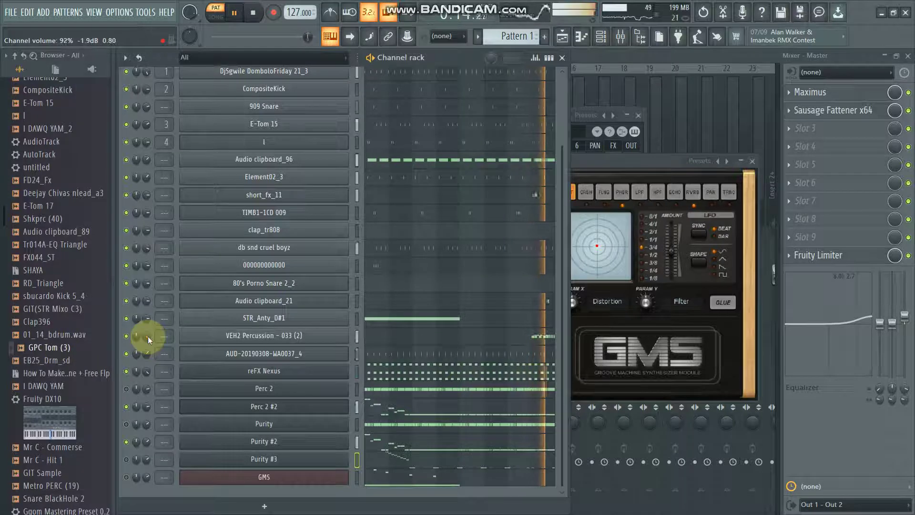
pyautogui.click(77, 336)
pyautogui.click(66, 324)
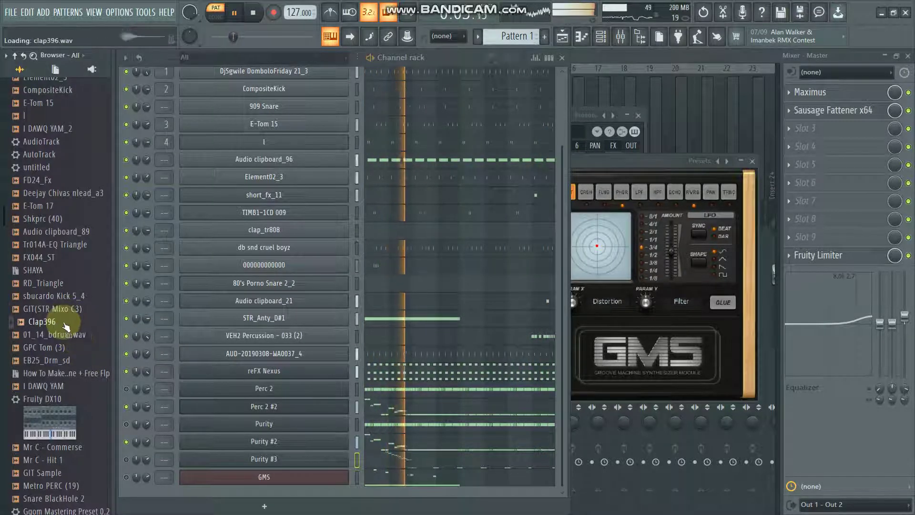
pyautogui.moveTo(65, 325); pyautogui.dragTo(290, 133)
# Step: Copy the E-Tom 15 notes into the Clap396 channel and lower the volume of Clap396
pyautogui.click(356, 125)
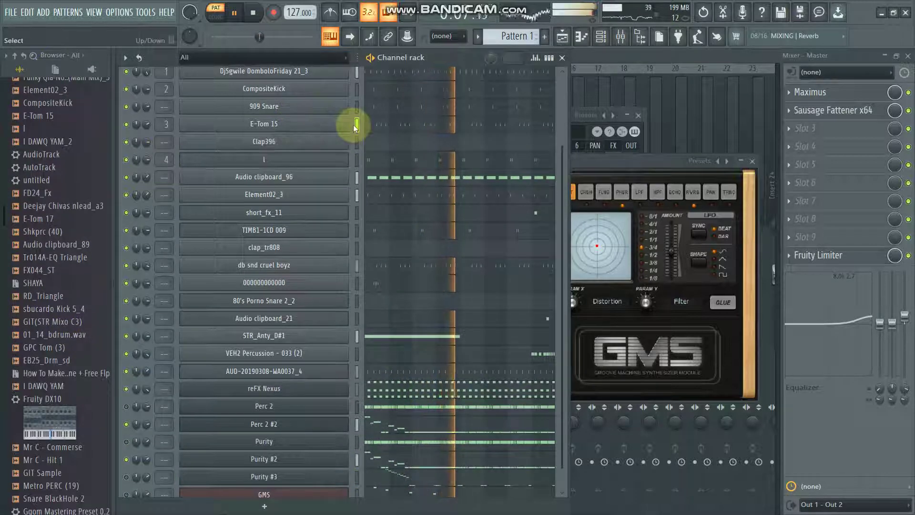
pyautogui.click(353, 143)
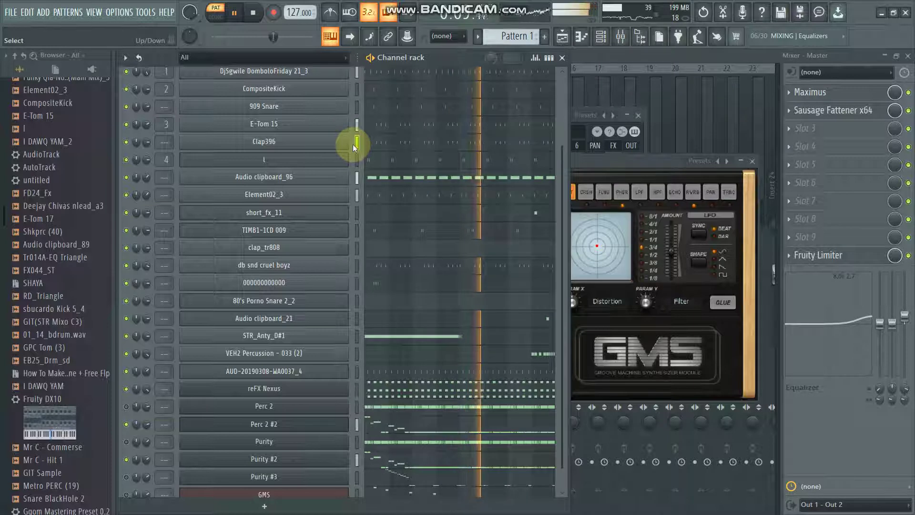
pyautogui.moveTo(147, 142); pyautogui.dragTo(147, 146)
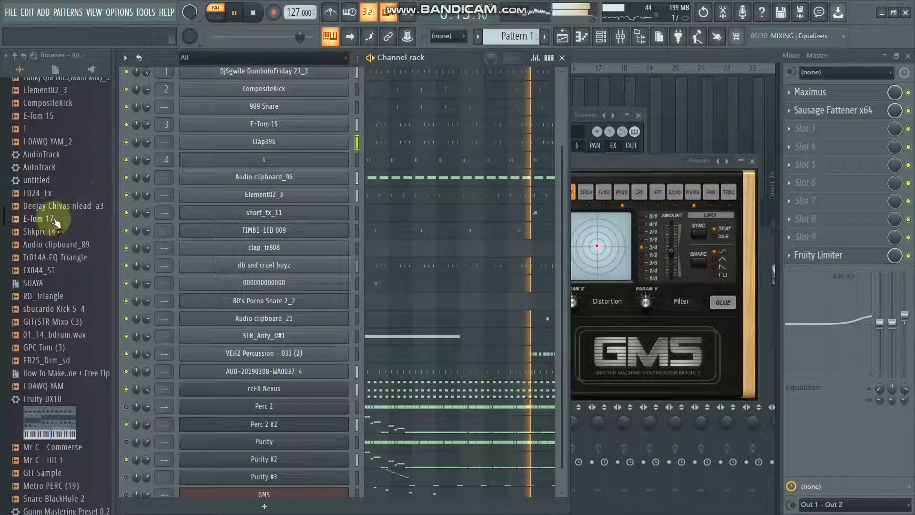
# Step: Preview the E-Tom 17, Mr C - Commerse, Mr C - Hit 1, GIT Sample, Metro PERC (19) and Snare BlackHole 2 samples
pyautogui.moveTo(35, 219); pyautogui.dragTo(36, 223)
pyautogui.scroll(-1, 52, 191)
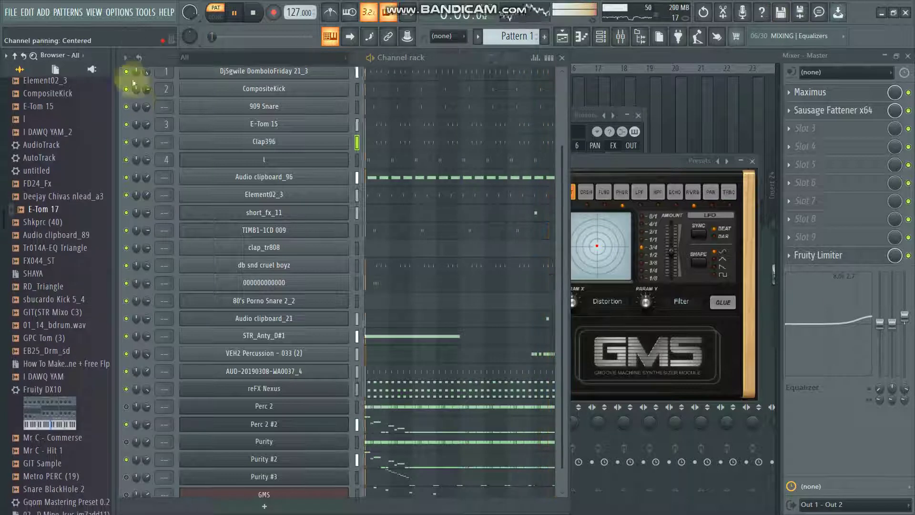
pyautogui.click(35, 437)
pyautogui.click(43, 449)
pyautogui.click(49, 463)
pyautogui.click(47, 475)
pyautogui.click(50, 489)
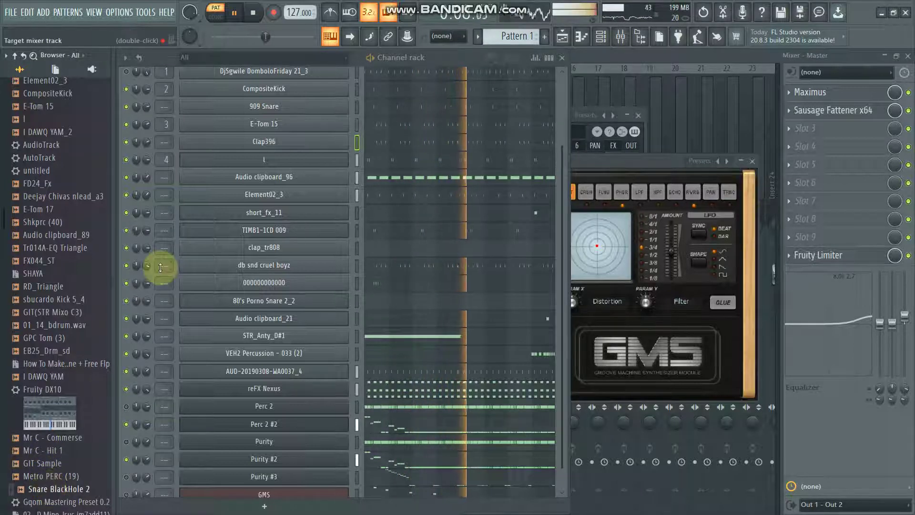
pyautogui.scroll(5, 3, 202)
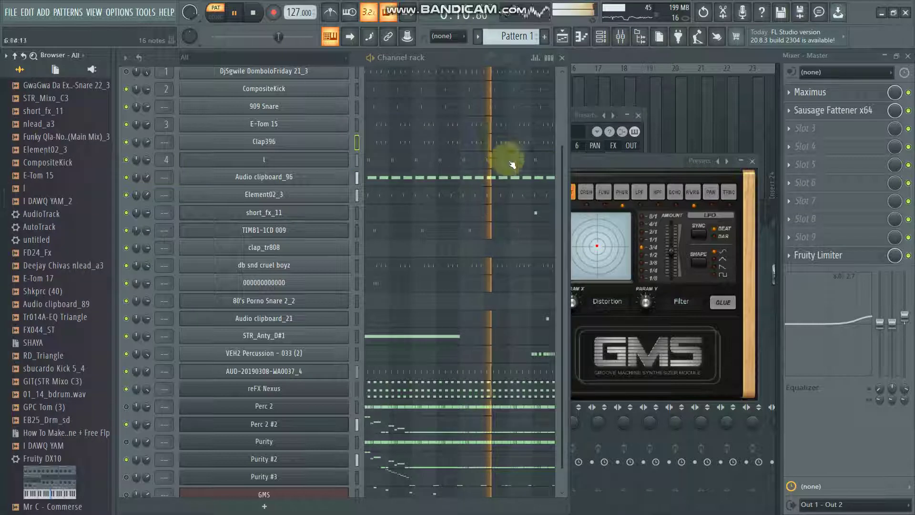
pyautogui.scroll(-3, 562, 238)
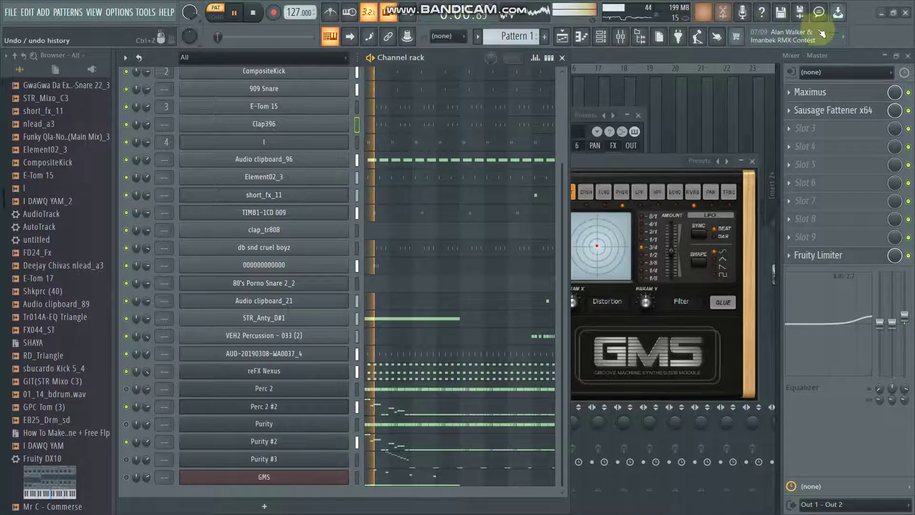
# Step: Title project "Free FLP", author "Please dont make it as your own", comment "this is for learning purposes not for you to just make it as you own"
pyautogui.click(818, 13)
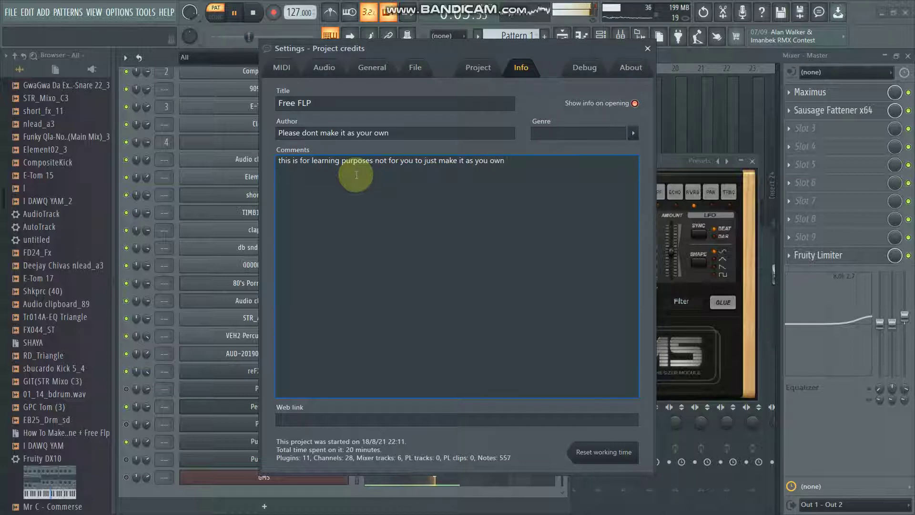
pyautogui.click(647, 48)
pyautogui.click(650, 45)
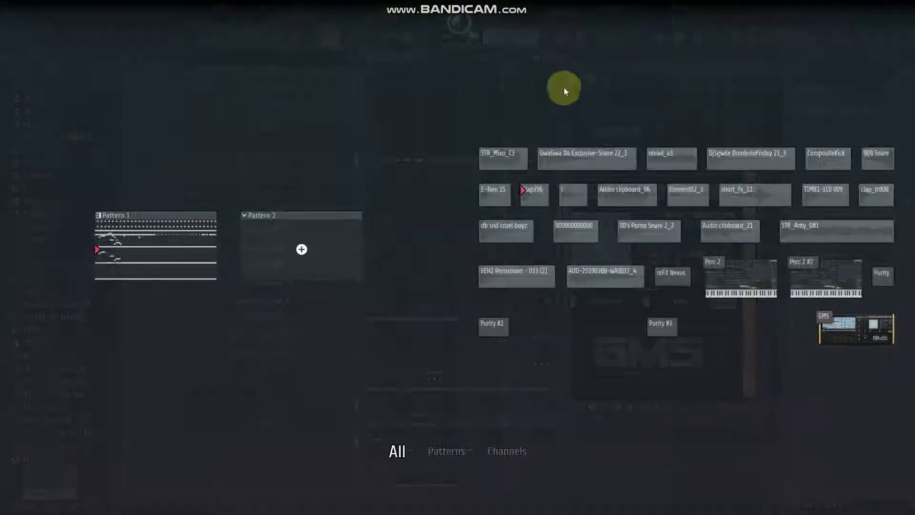
pyautogui.click(483, 88)
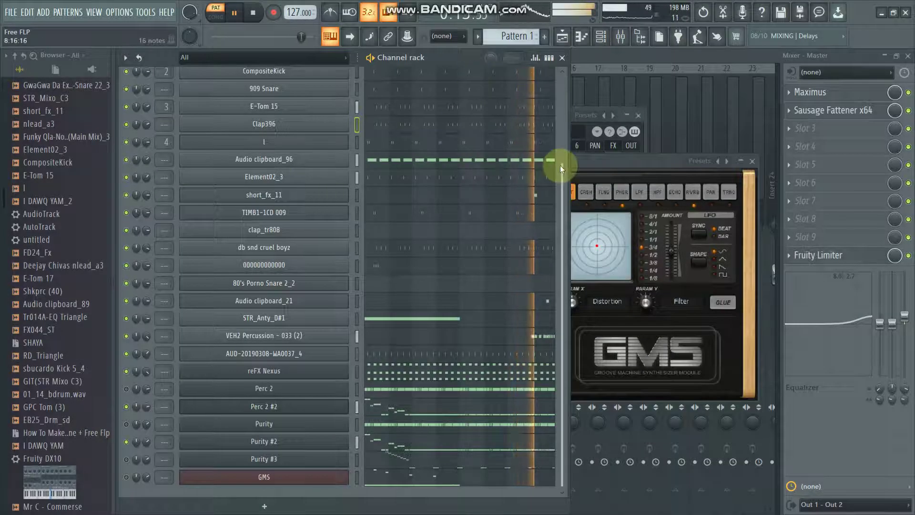
pyautogui.scroll(2, 550, 101)
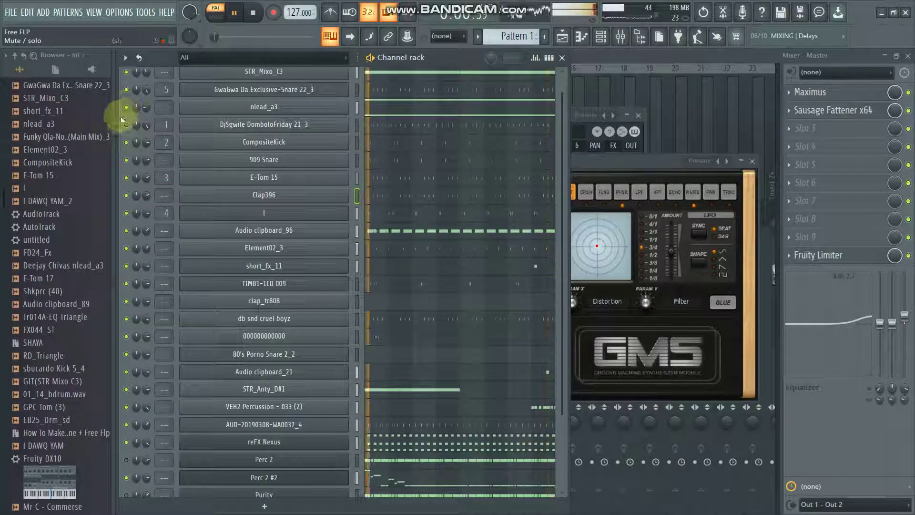